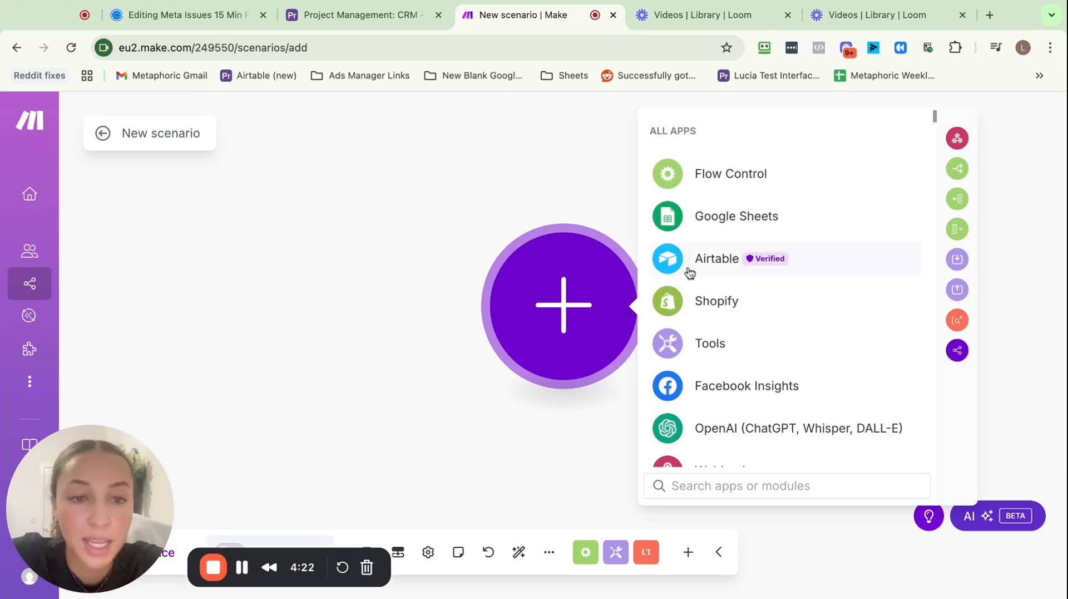
# Scroll the All Apps list for the new scenario's first module
pyautogui.scroll(-3, 740, 389)
pyautogui.click(747, 485)
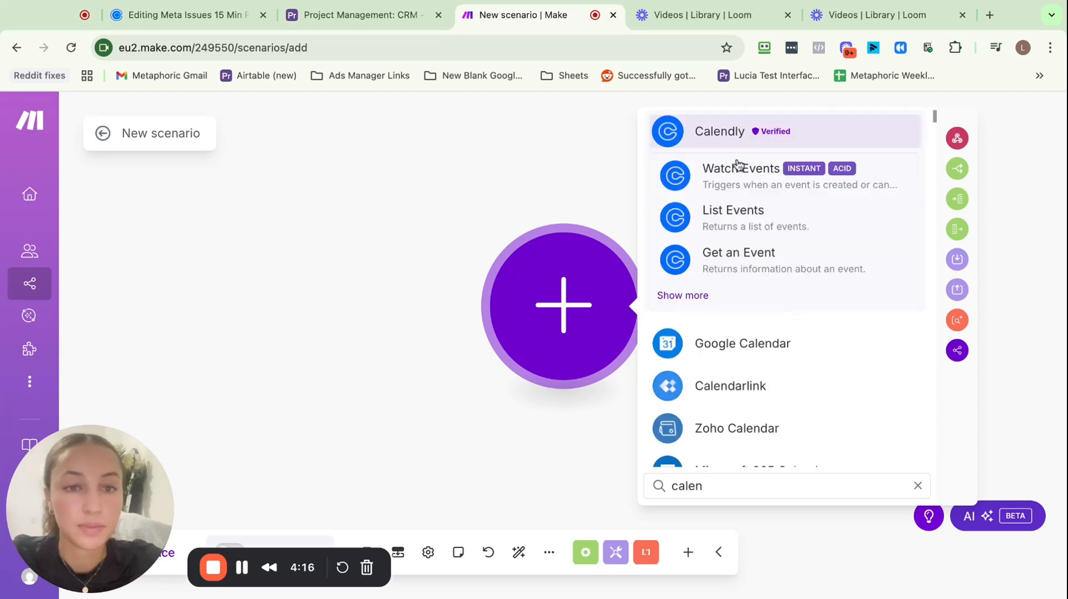
pyautogui.click(738, 173)
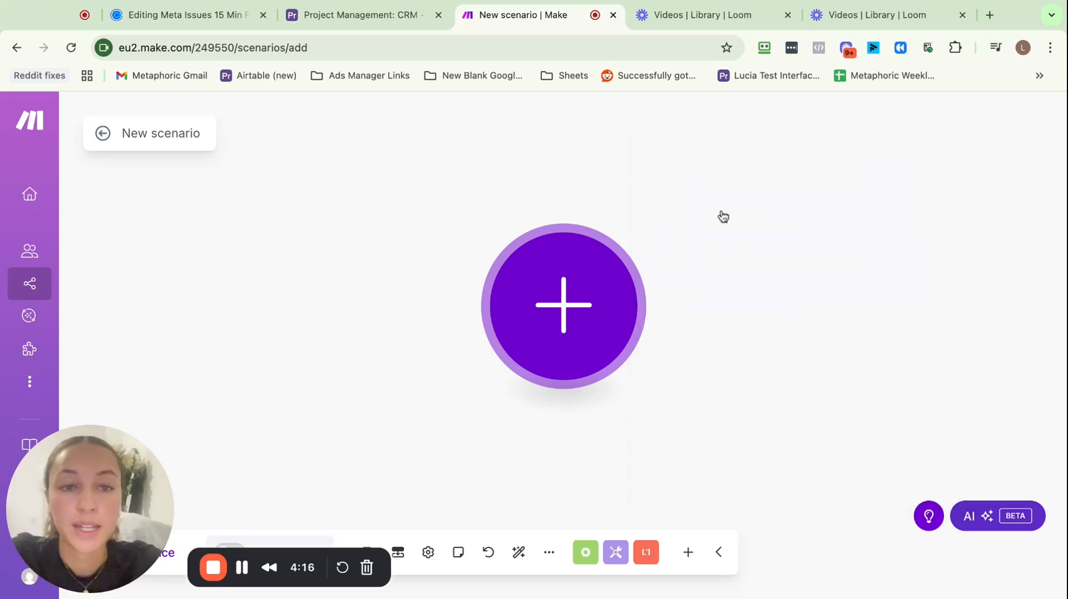
pyautogui.click(791, 301)
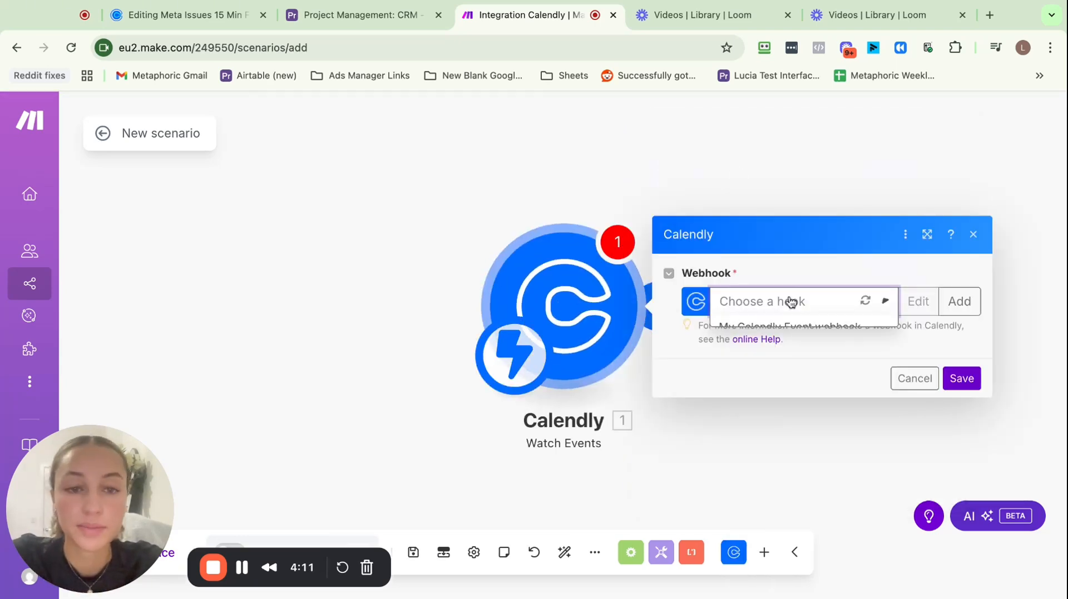
pyautogui.click(808, 377)
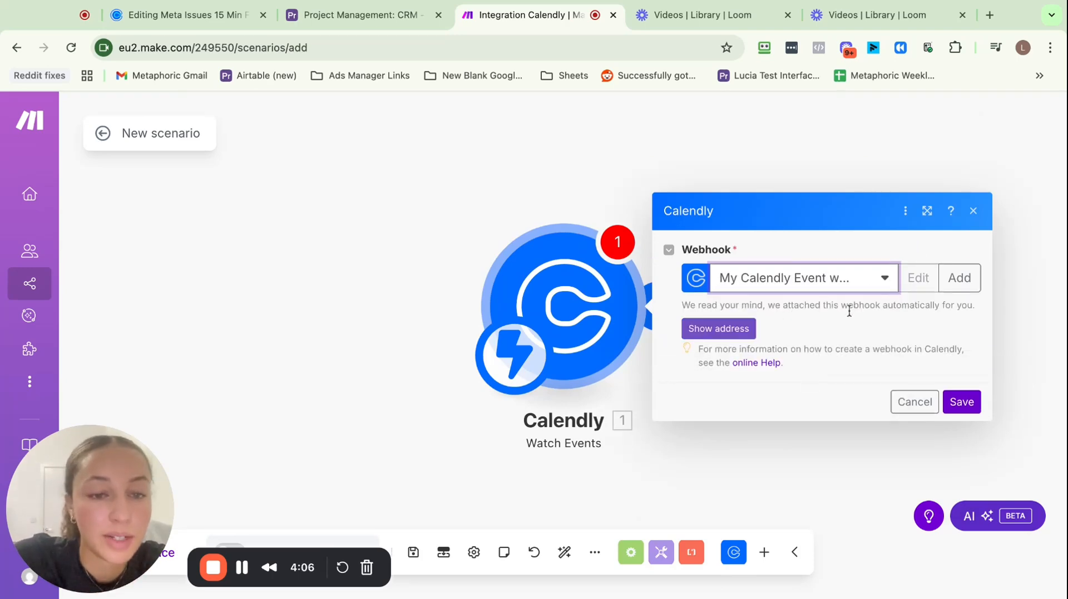
# Create a new webhook for Invitee Created events with the organization's URI selected
pyautogui.click(968, 287)
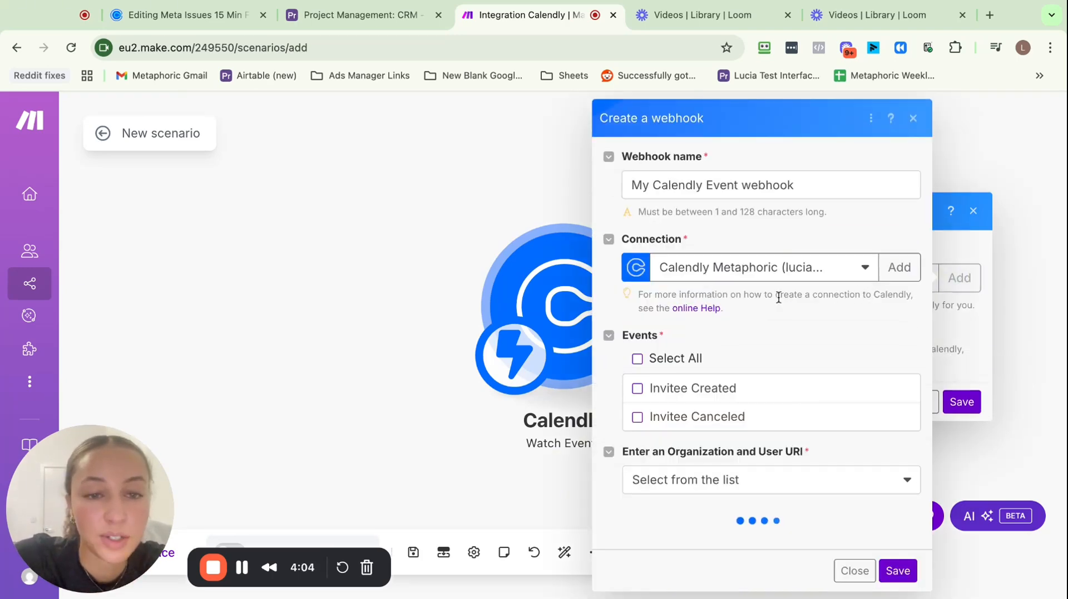
pyautogui.scroll(-1, 744, 269)
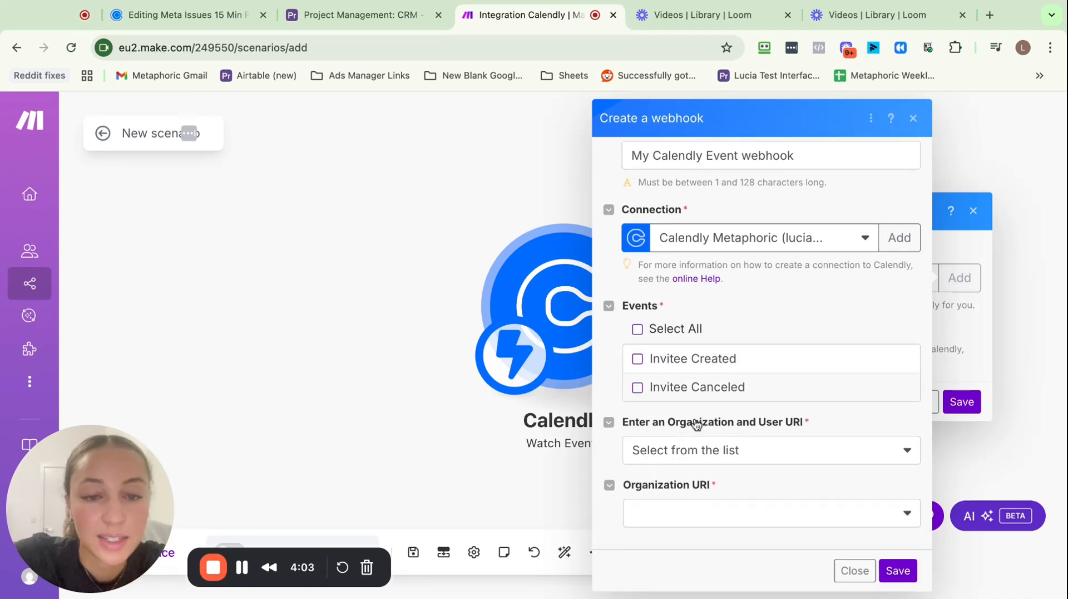
pyautogui.click(640, 359)
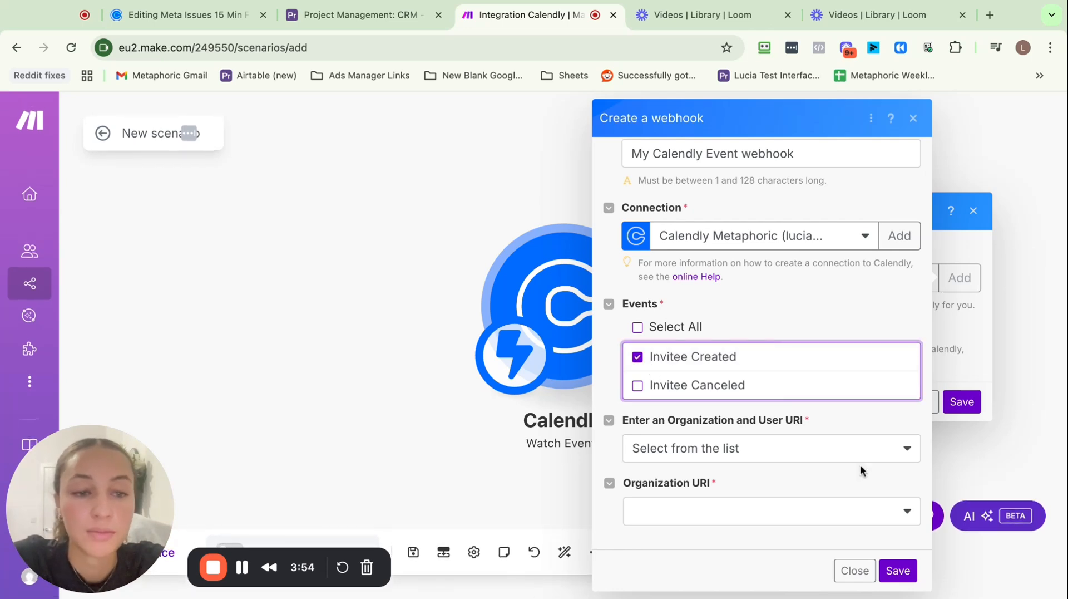
pyautogui.click(848, 451)
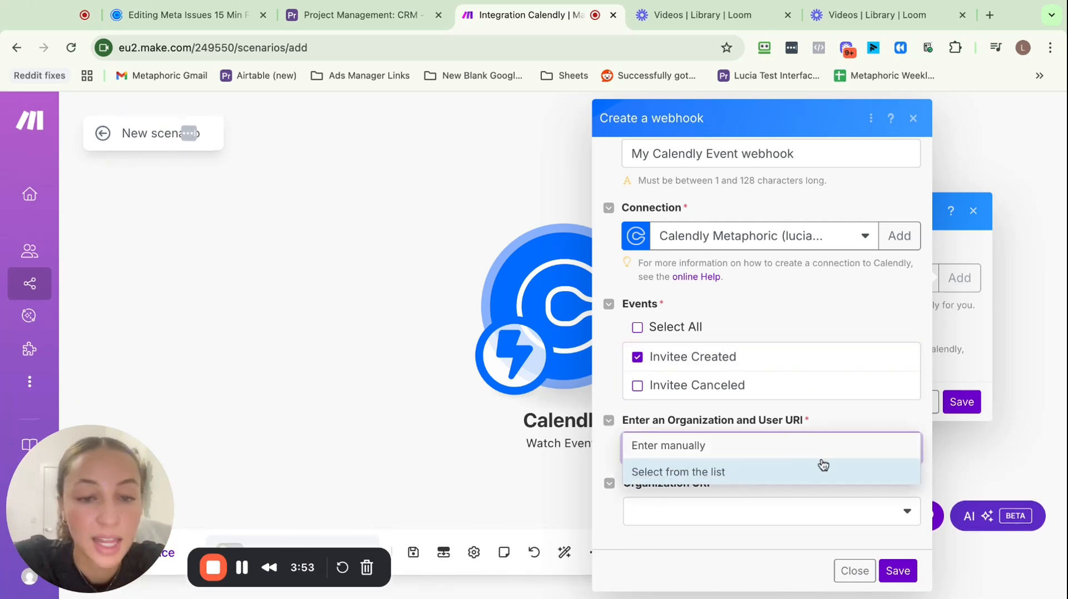
pyautogui.click(822, 476)
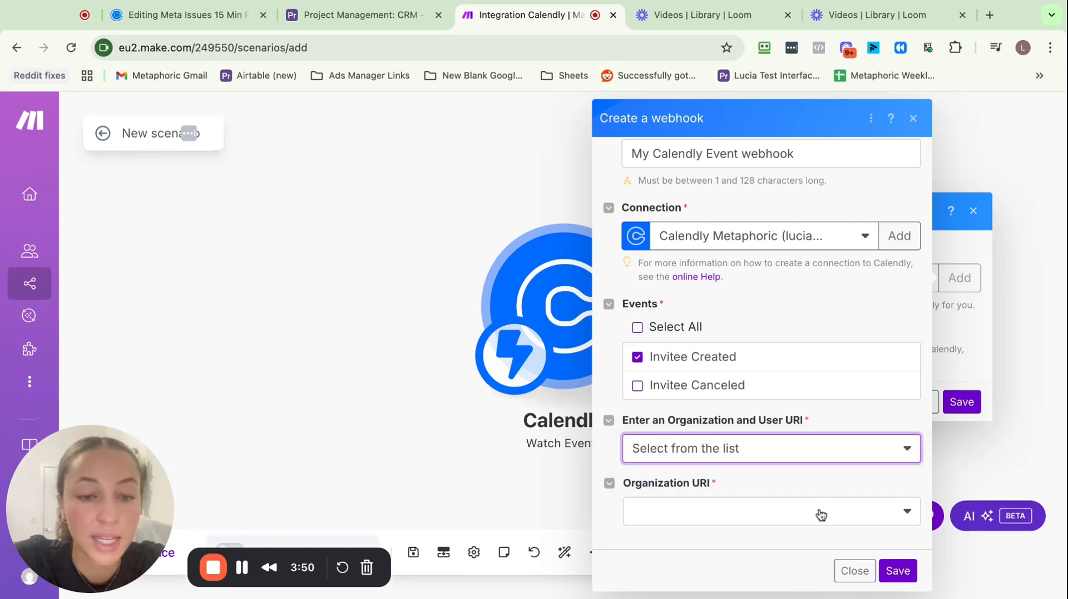
pyautogui.click(818, 511)
pyautogui.click(818, 482)
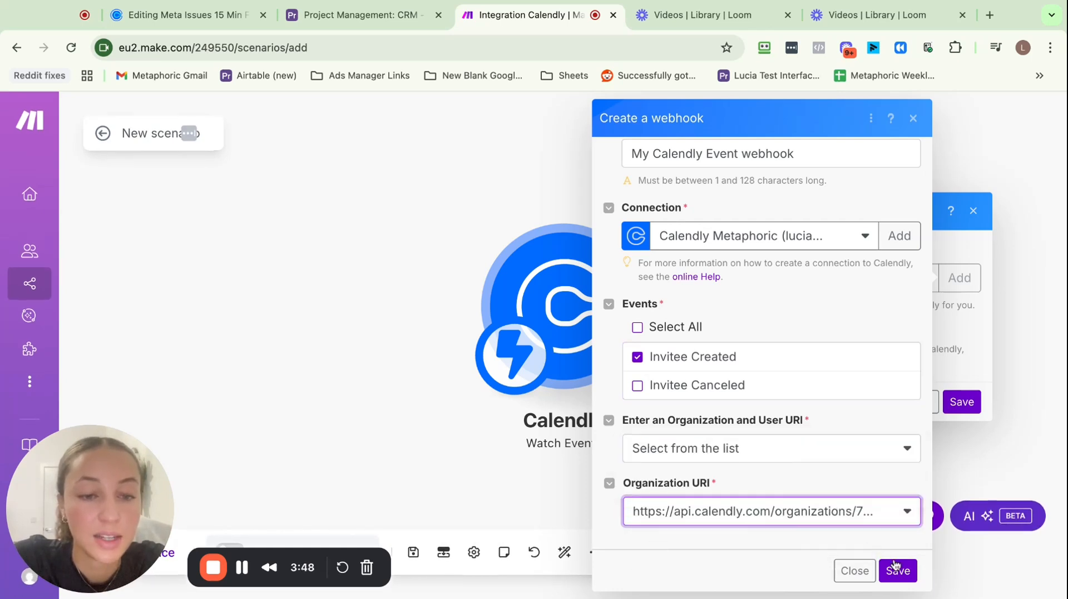
# Choose the account's user as user URI, then save the webhook and trigger
pyautogui.scroll(-1, 868, 445)
pyautogui.scroll(-1, 902, 529)
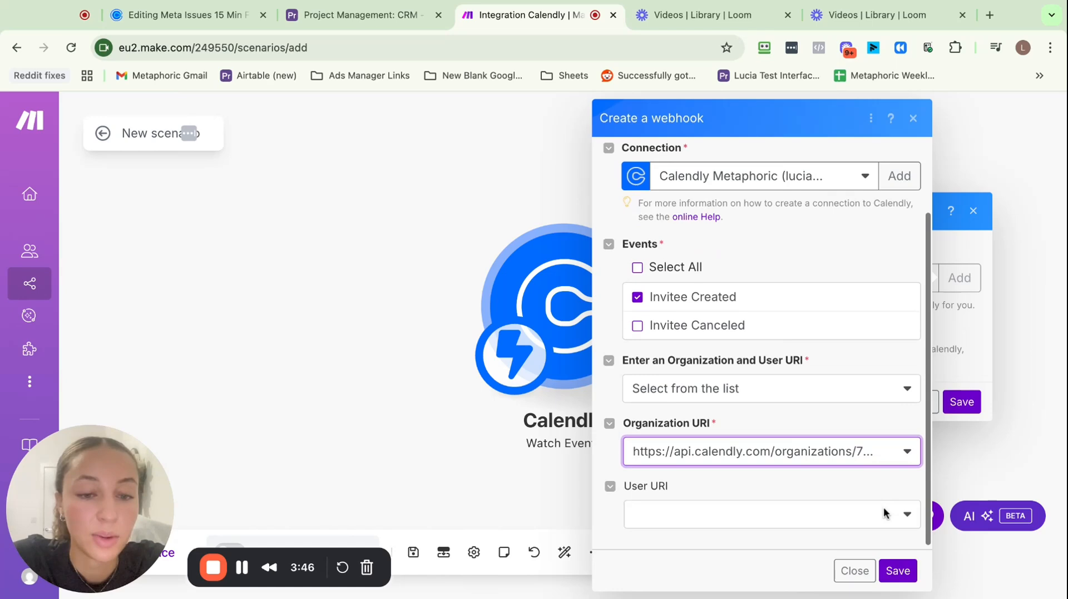
pyautogui.click(890, 518)
pyautogui.click(848, 482)
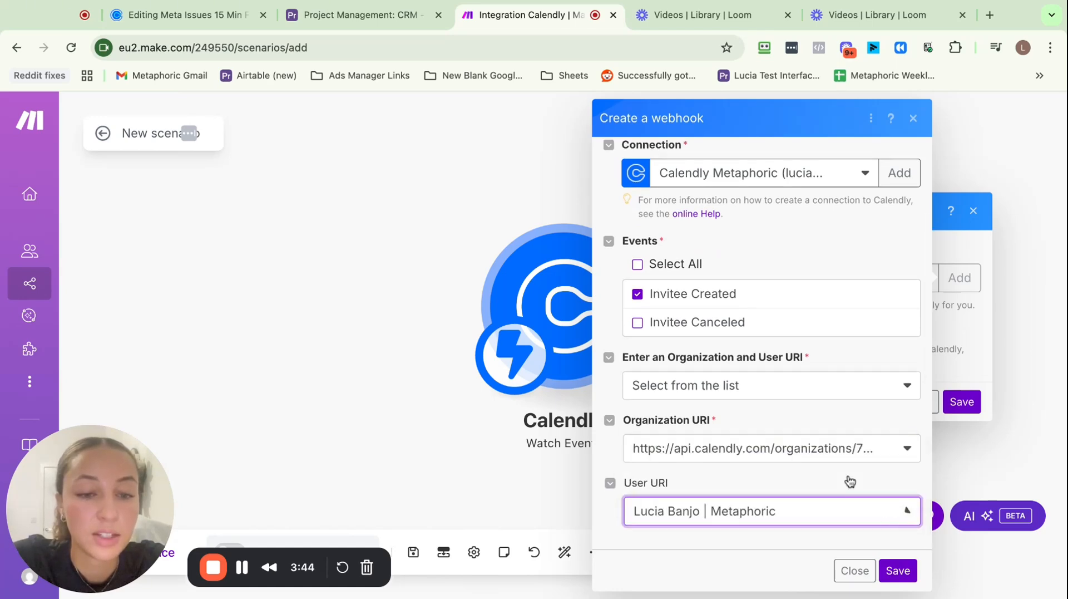
pyautogui.click(896, 571)
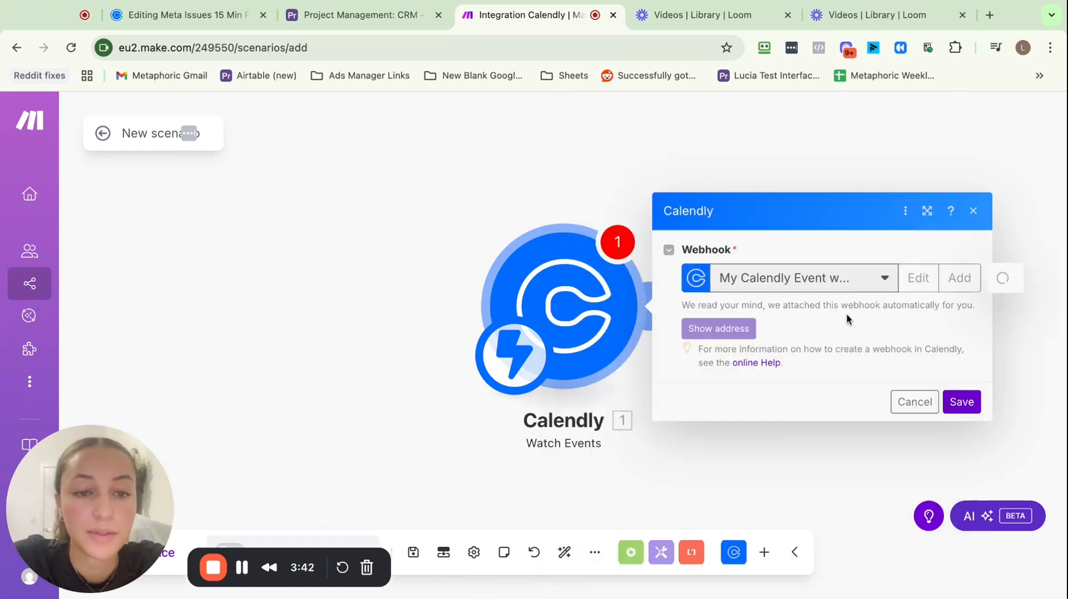
pyautogui.click(962, 403)
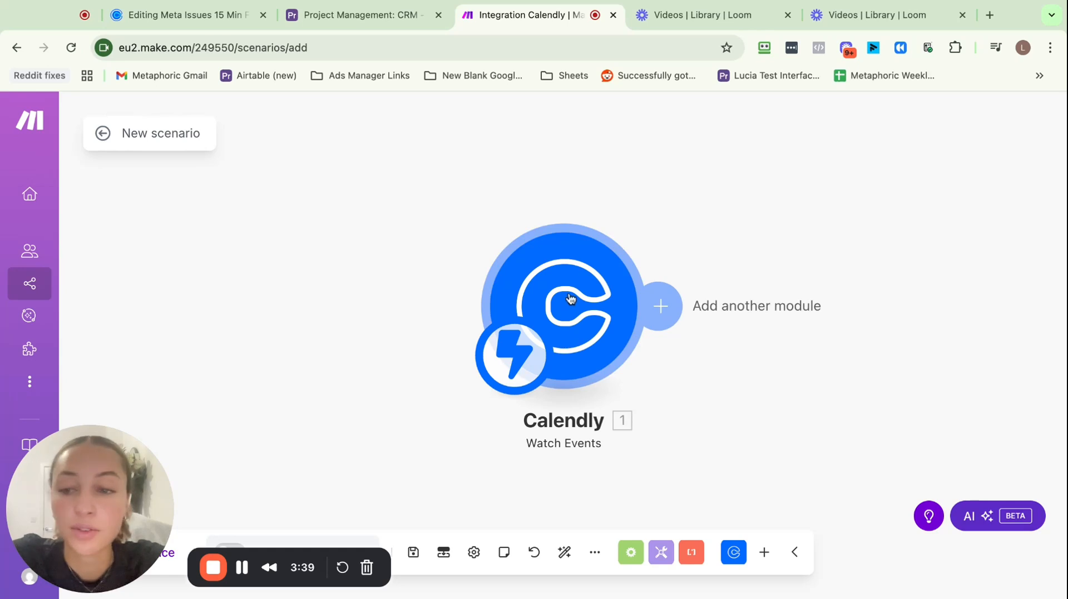
# Add Airtable Create a Record after the trigger, using the Project Management base
pyautogui.click(513, 299)
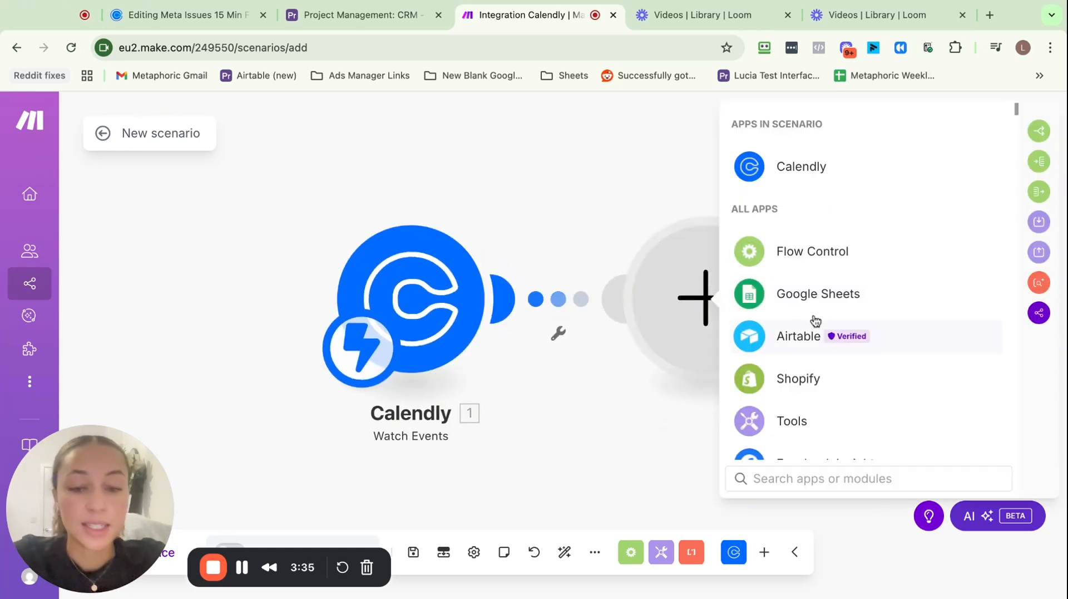
pyautogui.write('air')
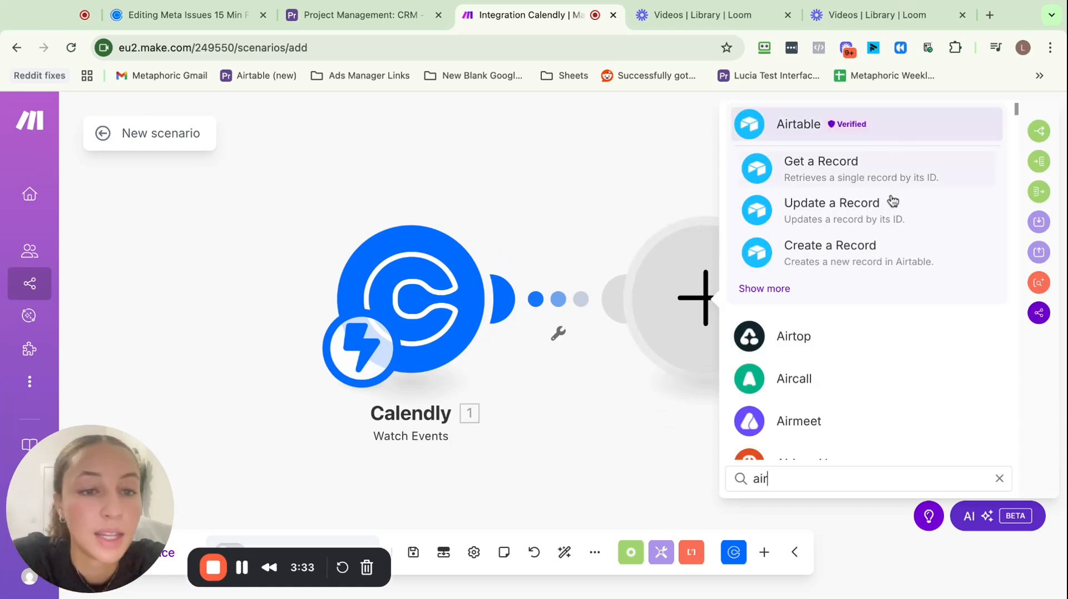
pyautogui.click(874, 254)
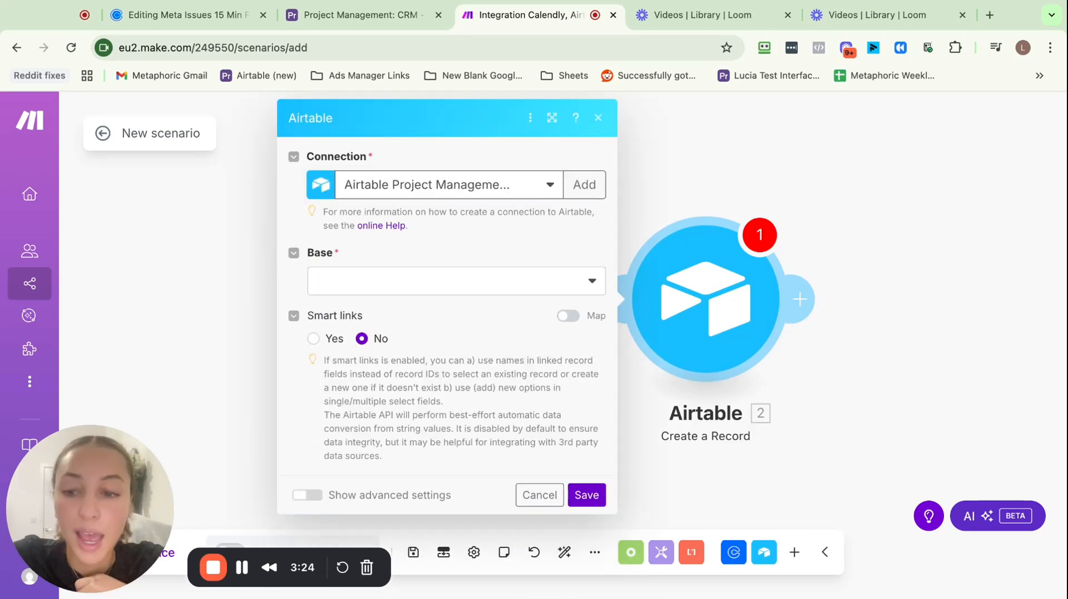
pyautogui.click(570, 292)
pyautogui.click(554, 309)
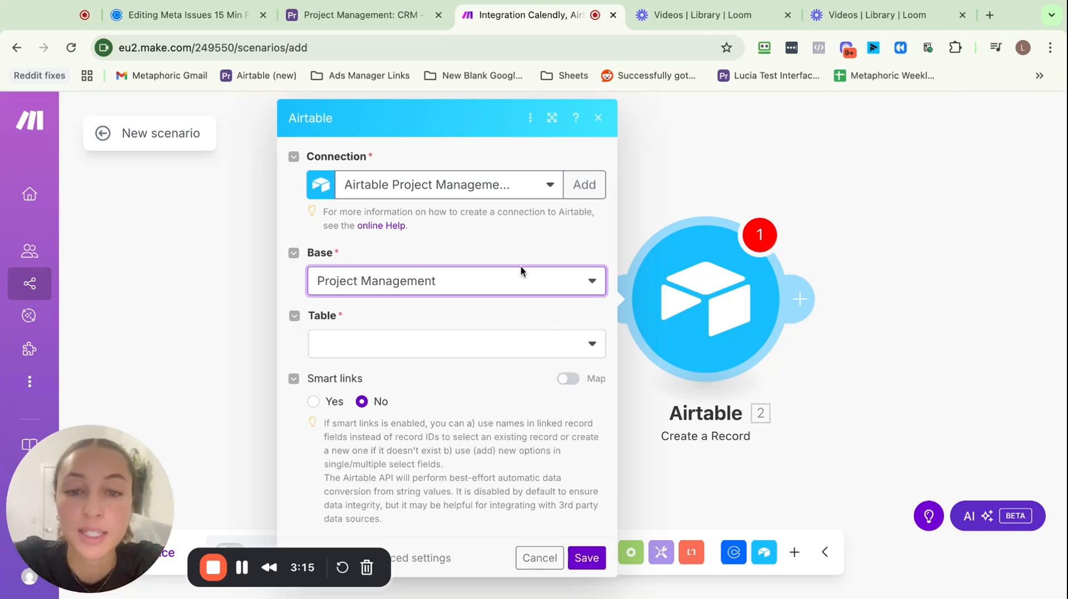
pyautogui.click(522, 341)
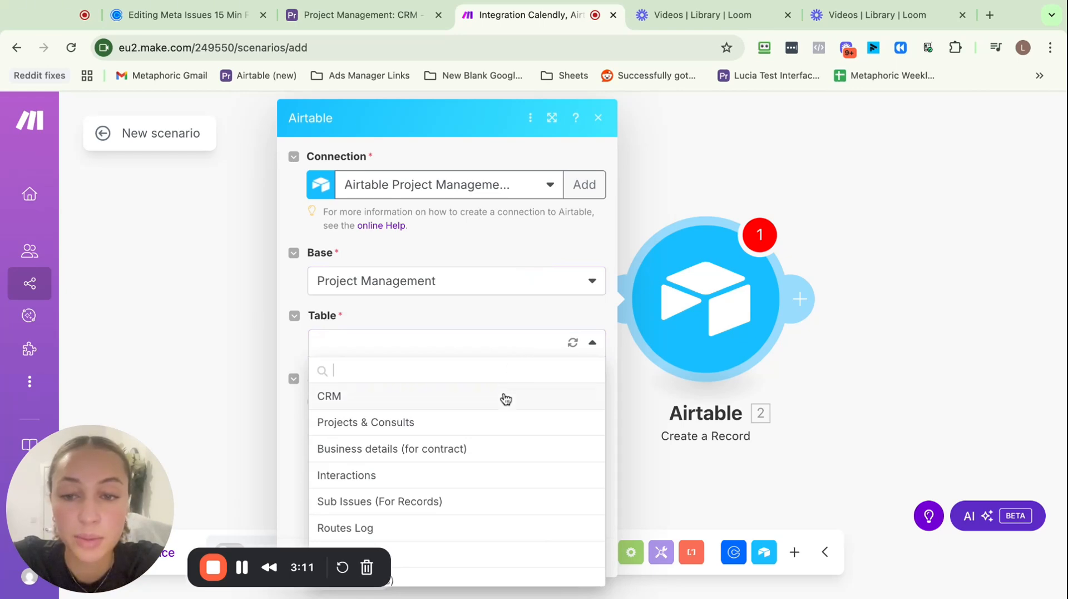
# Target the CRM table, map Calendly's Name into Client name, then switch to Calendly
pyautogui.click(506, 398)
pyautogui.scroll(-2, 505, 398)
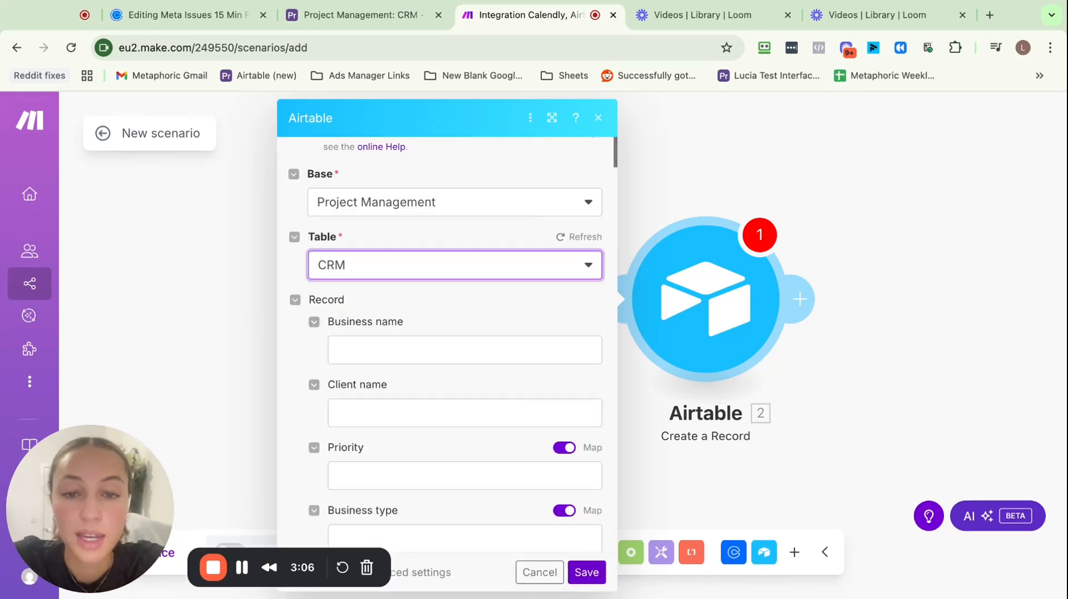
pyautogui.scroll(-1, 518, 271)
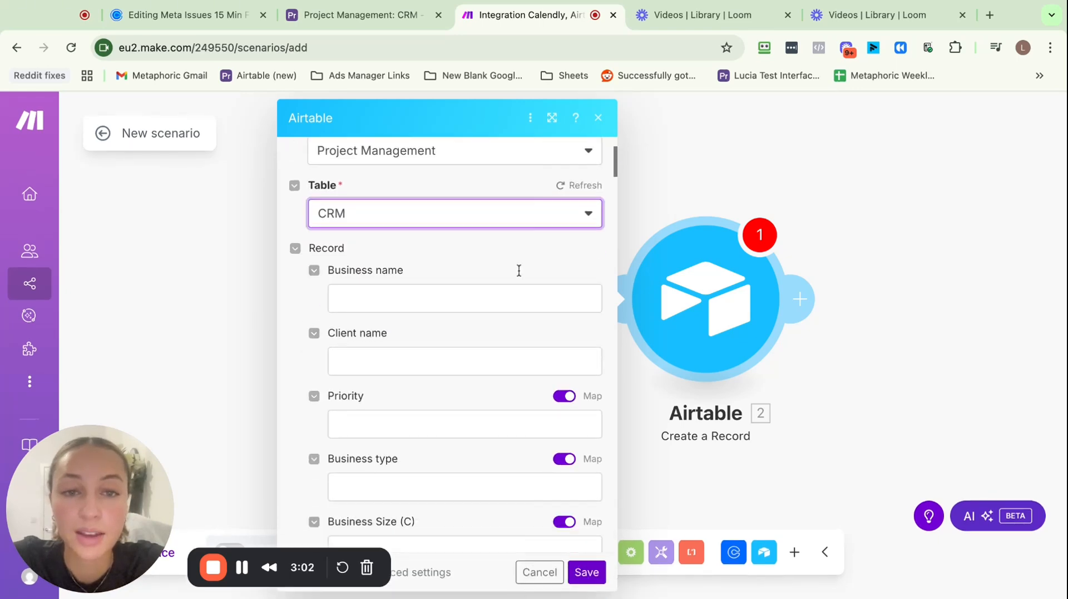
pyautogui.click(532, 367)
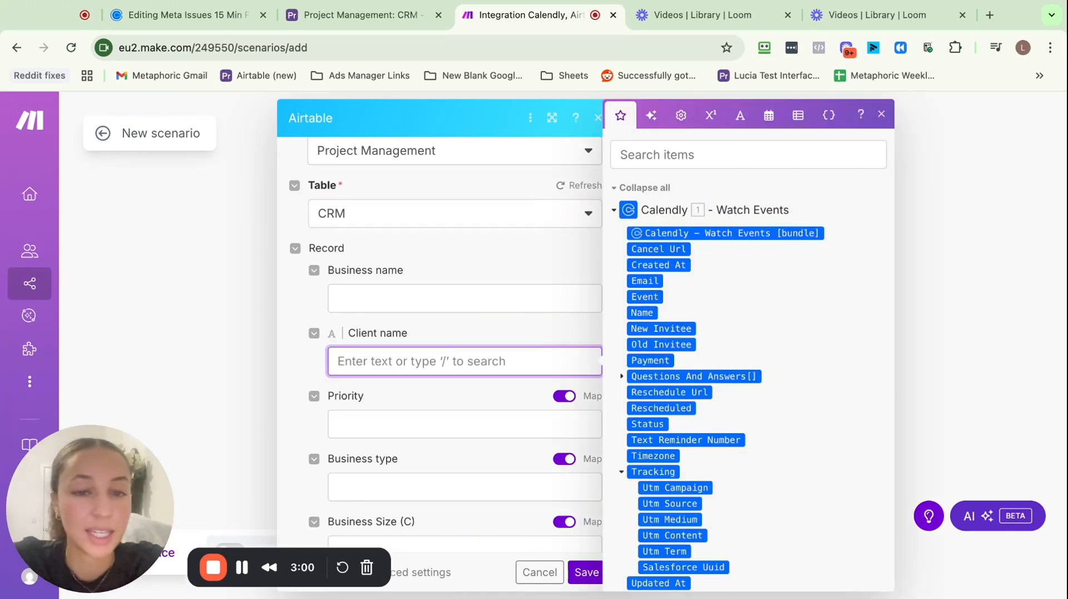
pyautogui.click(648, 313)
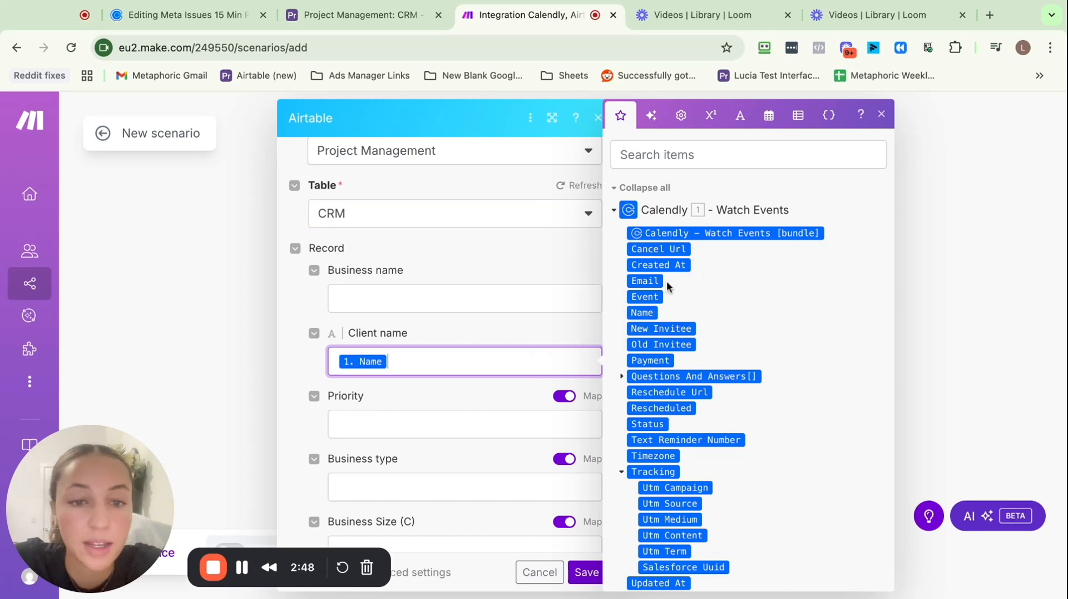
pyautogui.click(541, 329)
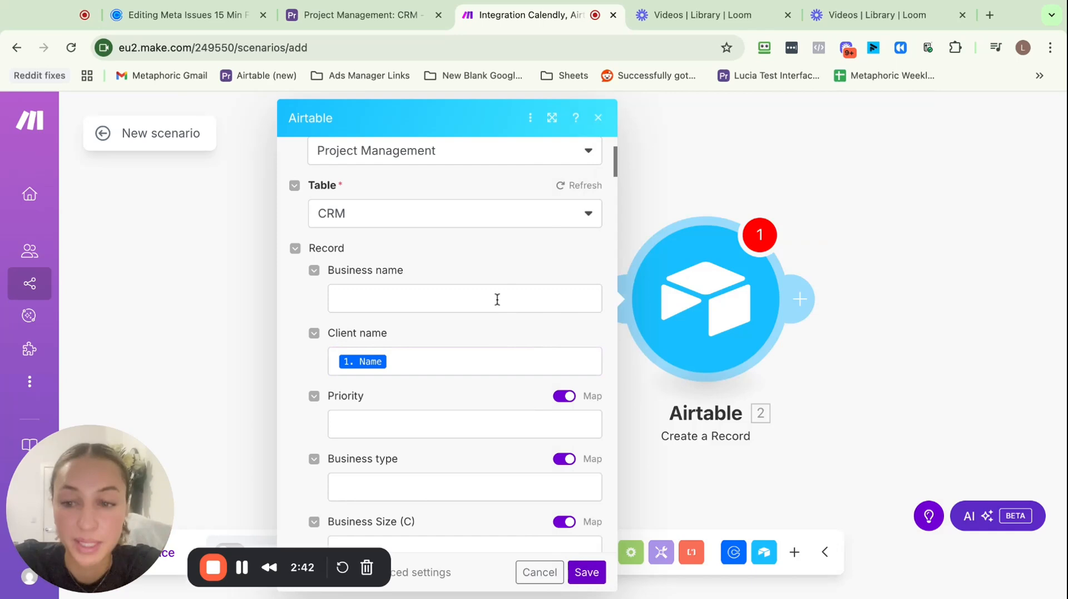
pyautogui.click(203, 17)
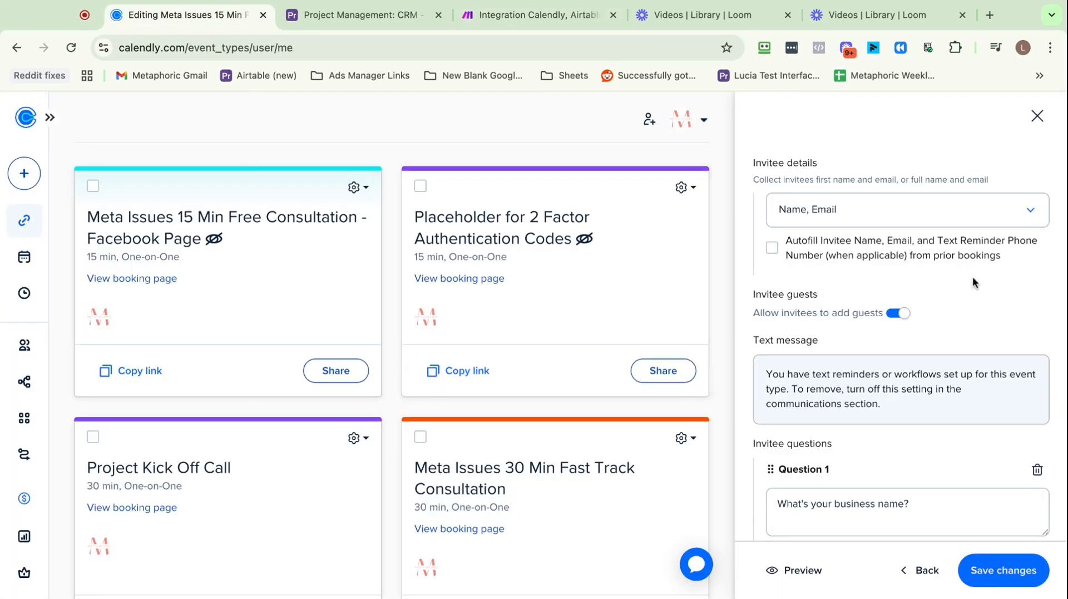
pyautogui.scroll(6, 973, 280)
pyautogui.scroll(-10, 973, 276)
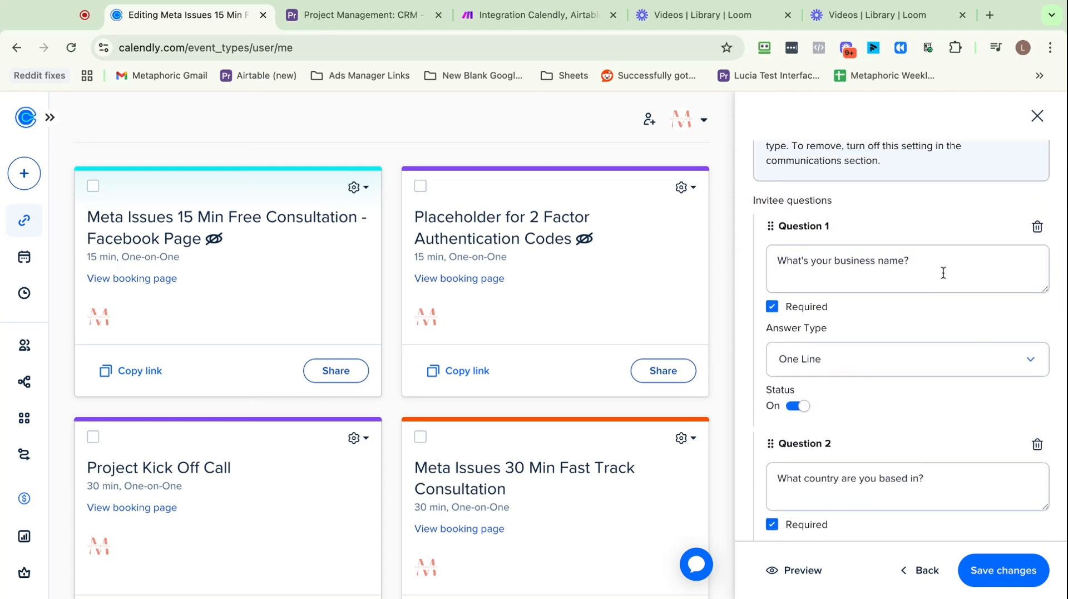
# Back in Make, open the Calendly data items for the Business name field
pyautogui.click(556, 15)
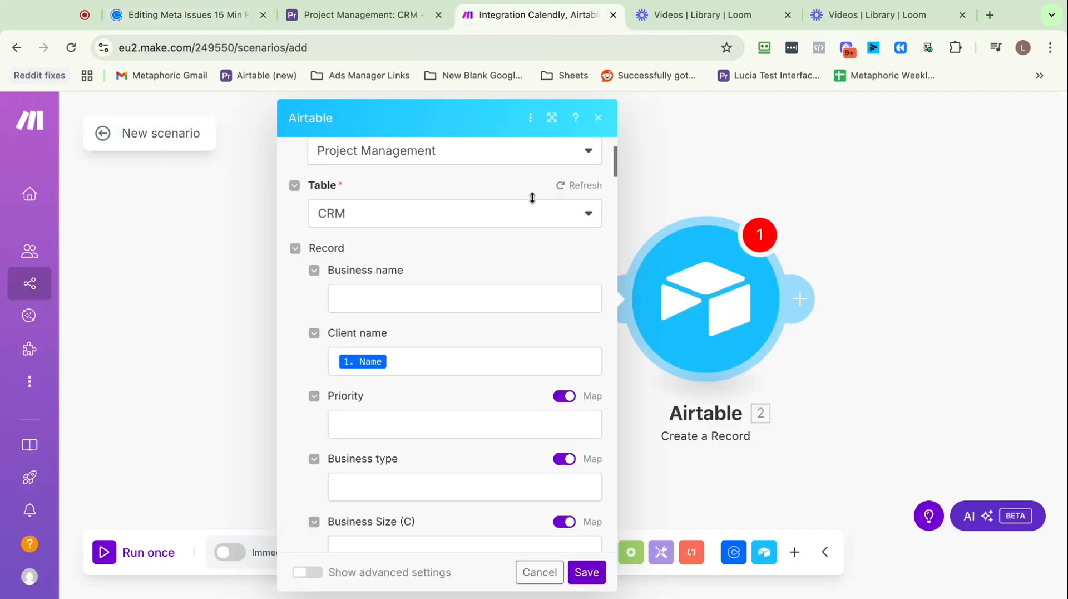
pyautogui.click(409, 299)
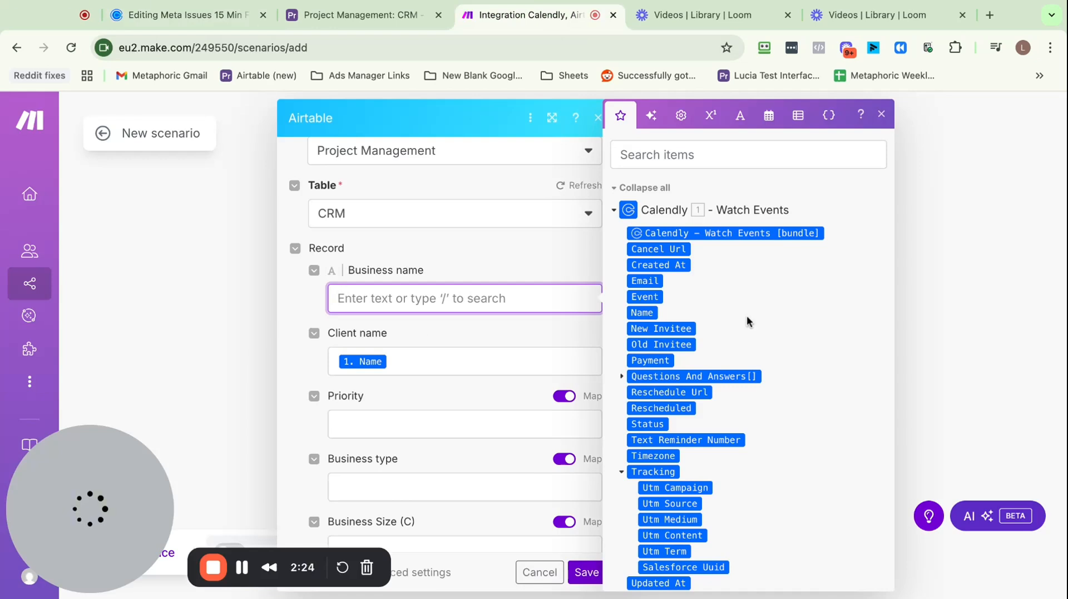
pyautogui.scroll(-2, 747, 315)
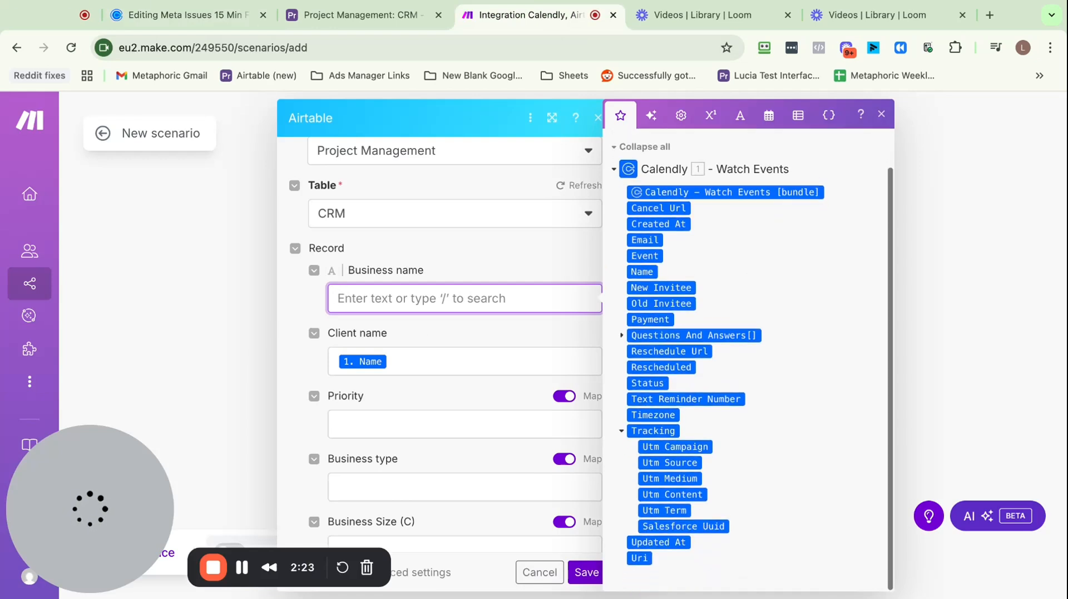
pyautogui.scroll(2, 694, 153)
# Search the Calendly items for 'busi' then 'name', and clear the search
pyautogui.click(694, 153)
pyautogui.write('busi')
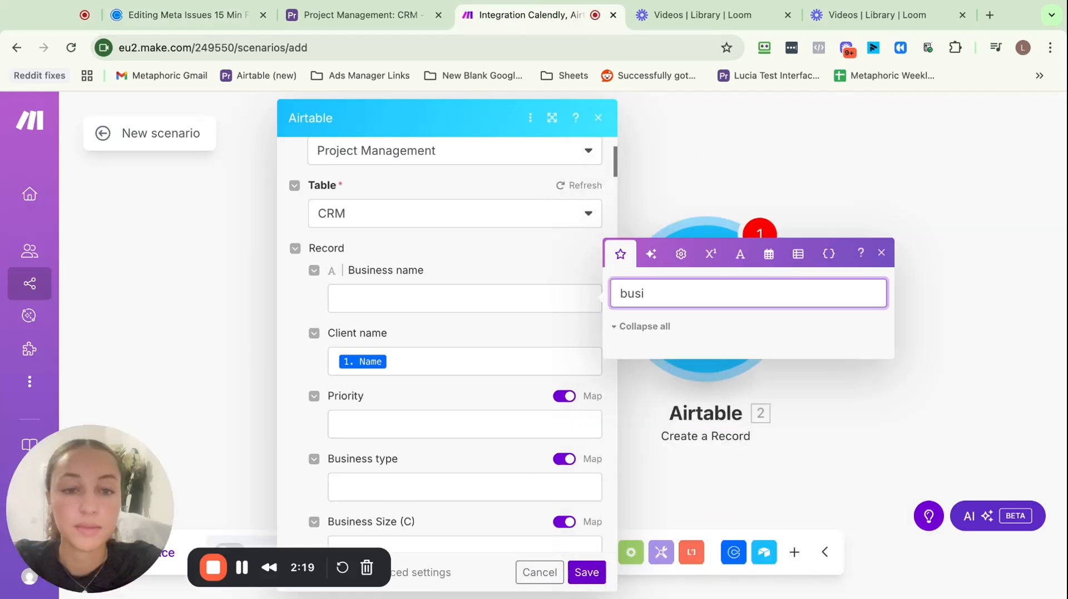
pyautogui.press('BackSpace')
pyautogui.press('BackSpace')
pyautogui.press('BackSpace')
pyautogui.press('BackSpace')
pyautogui.write('name')
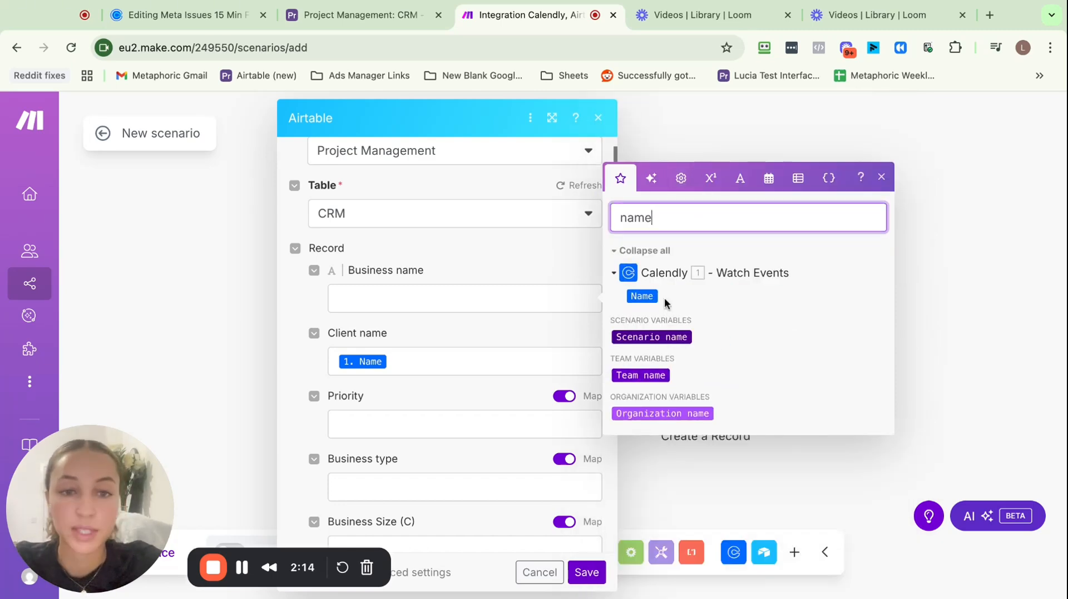
pyautogui.press('BackSpace')
pyautogui.press('BackSpace')
pyautogui.press('BackSpace')
pyautogui.press('BackSpace')
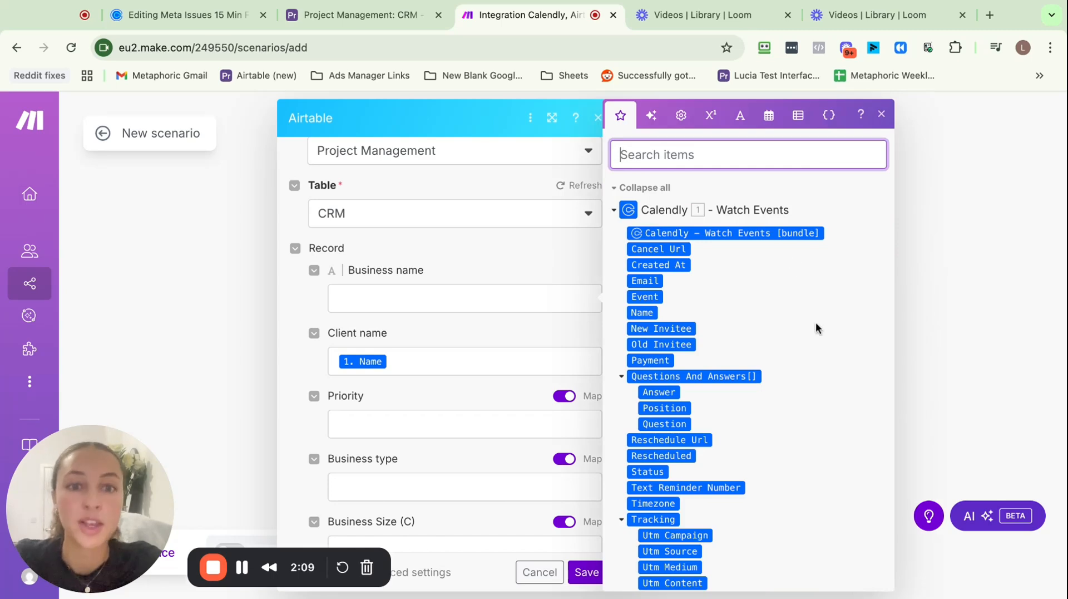
pyautogui.click(467, 300)
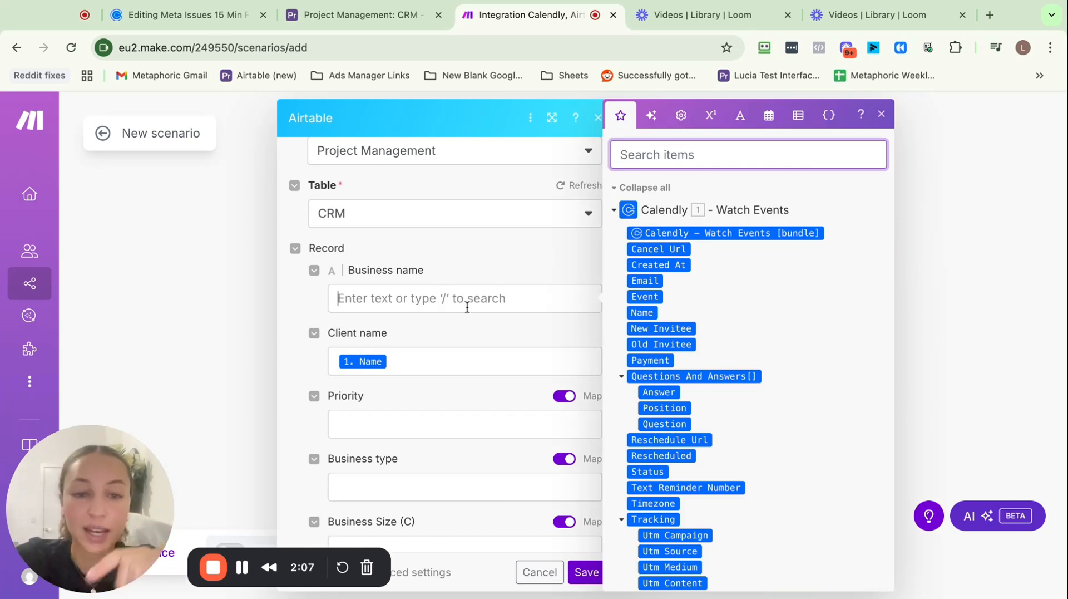
# Review the consultation event's invitee questions in Calendly, then return to Make
pyautogui.click(204, 19)
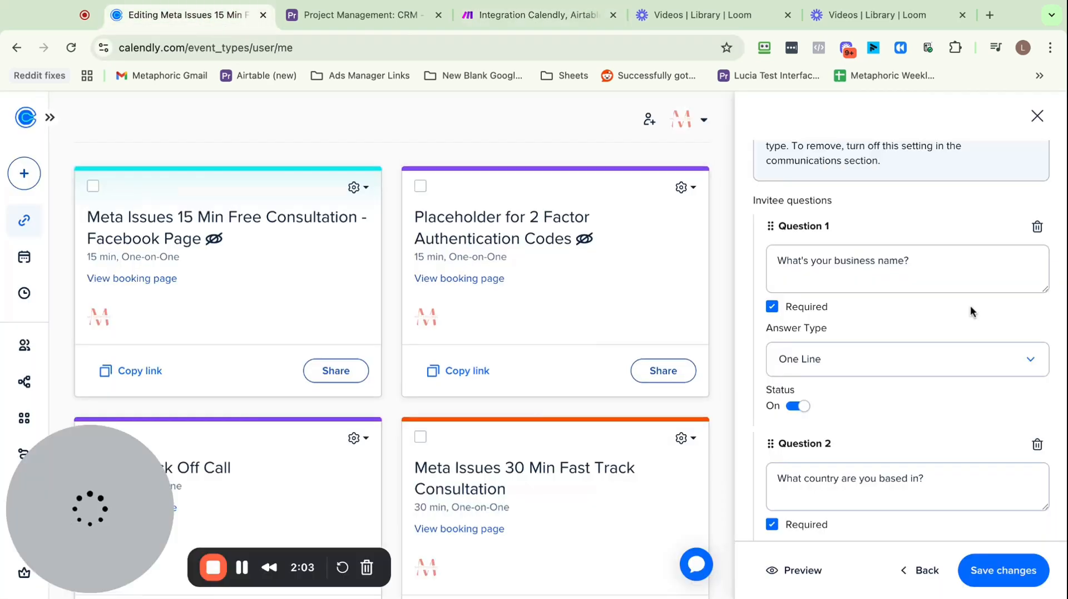
pyautogui.scroll(10, 872, 225)
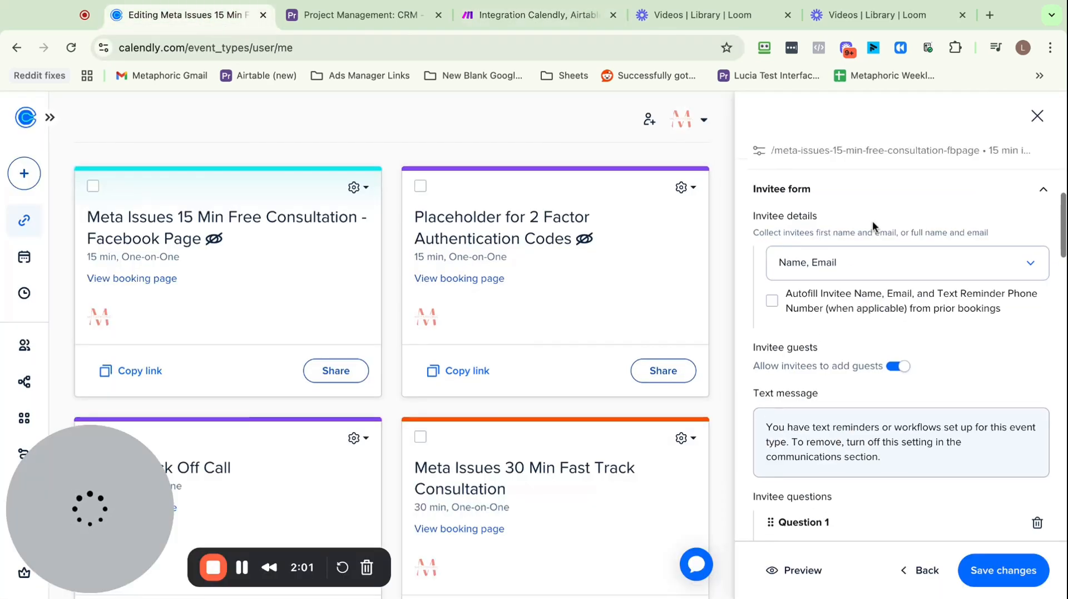
pyautogui.scroll(-10, 872, 226)
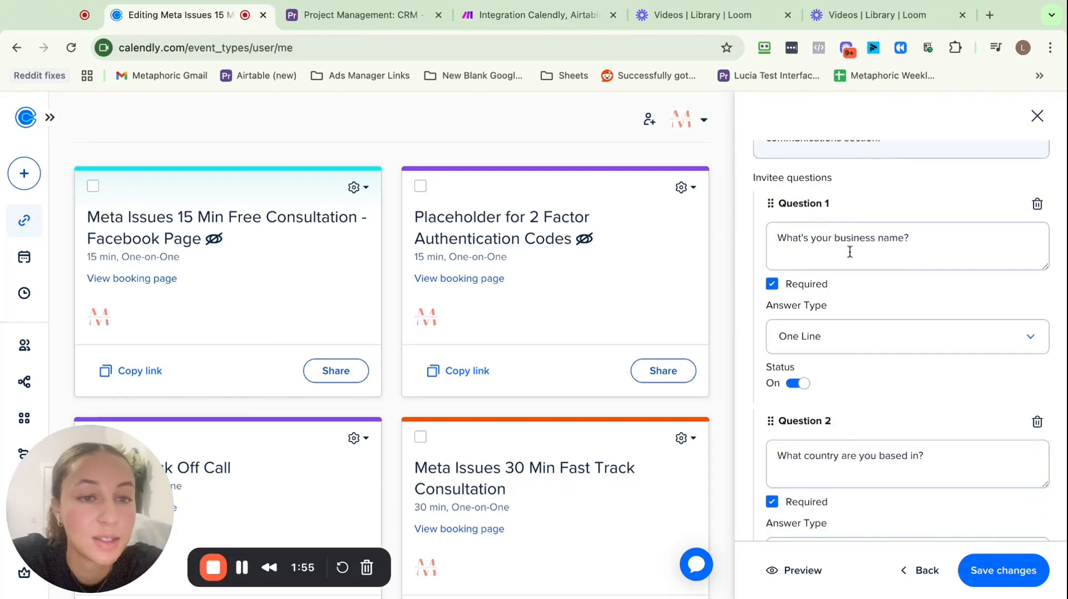
pyautogui.click(499, 17)
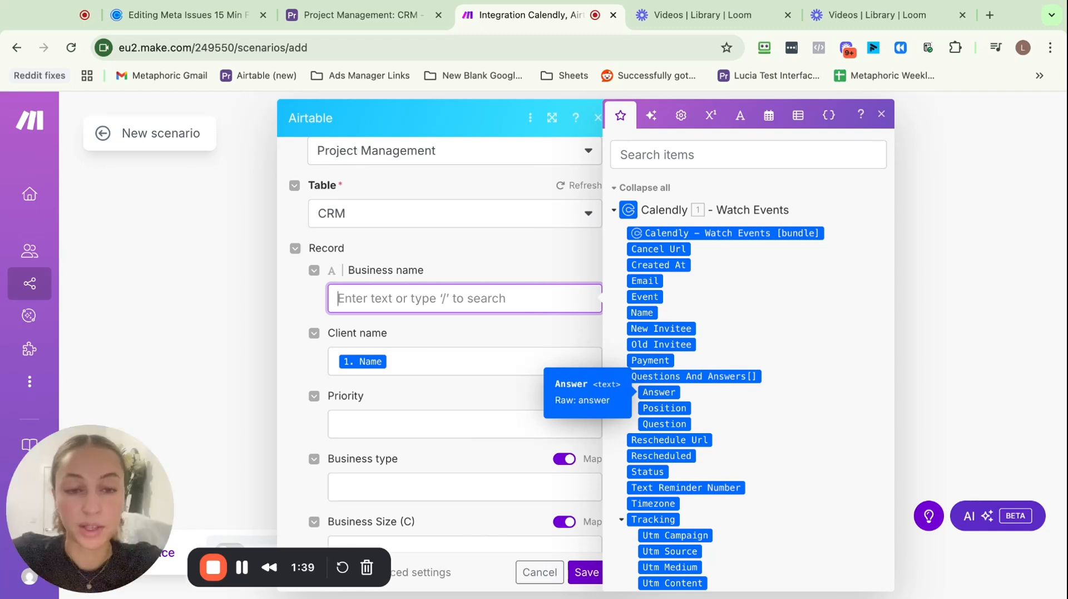
# Map Questions And Answers[0]: Answer into Business name, then switch to Airtable
pyautogui.click(663, 393)
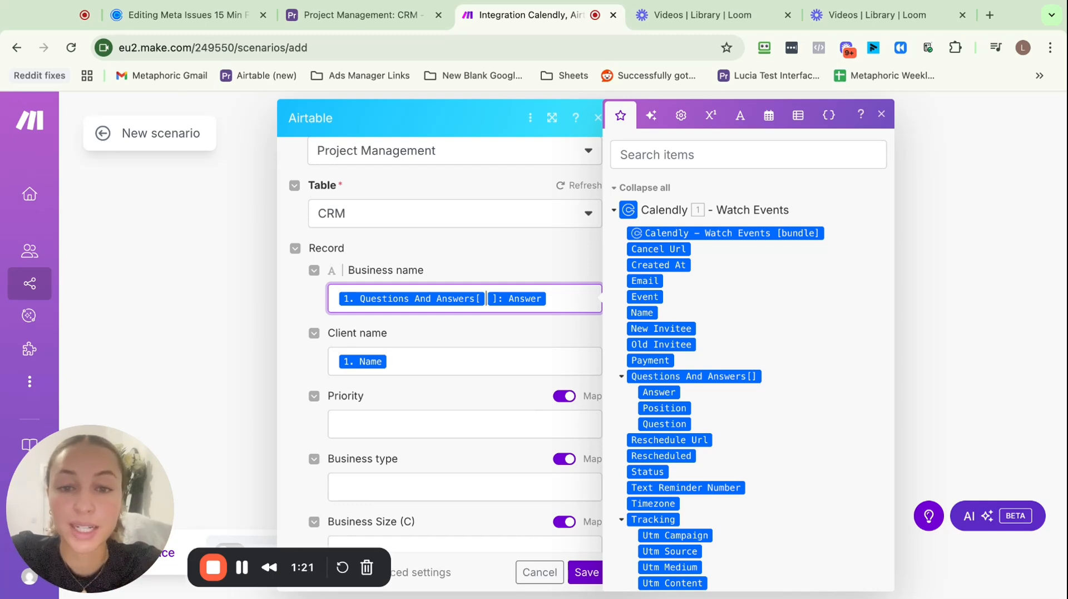
pyautogui.write('0')
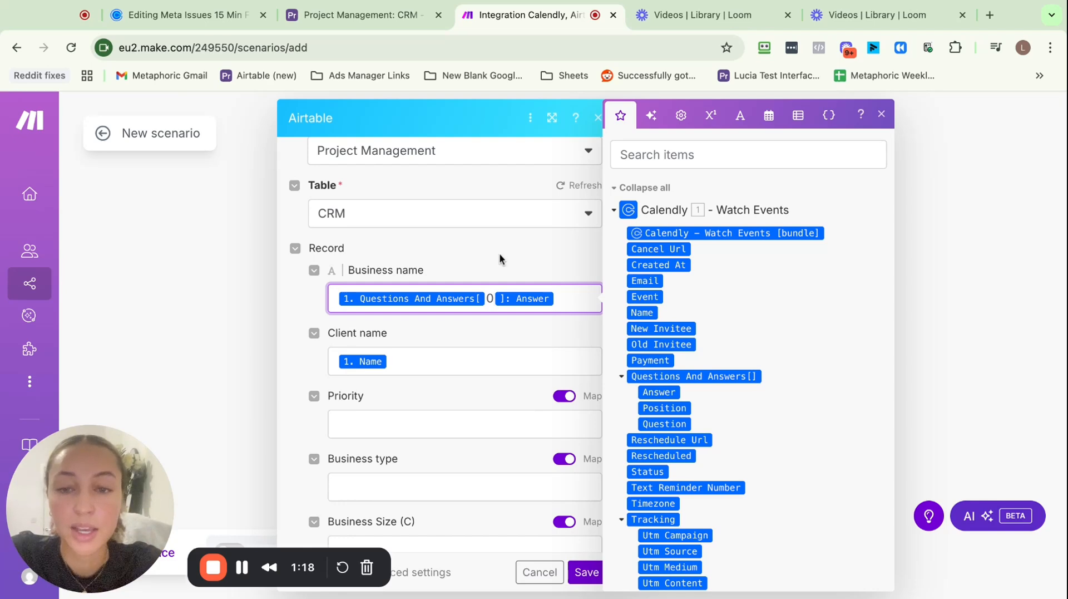
pyautogui.click(499, 259)
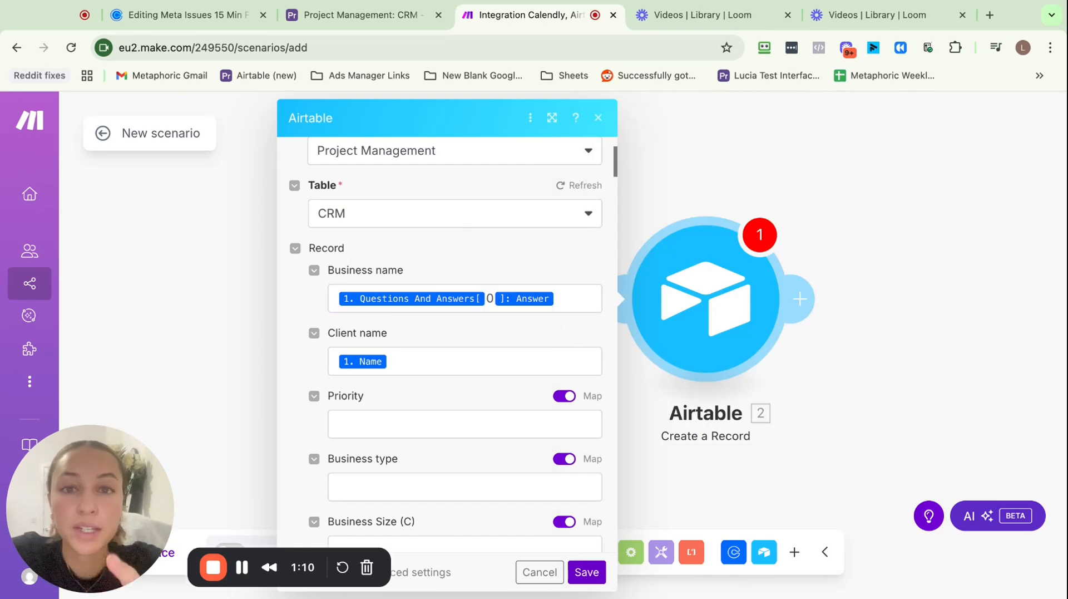
pyautogui.click(358, 17)
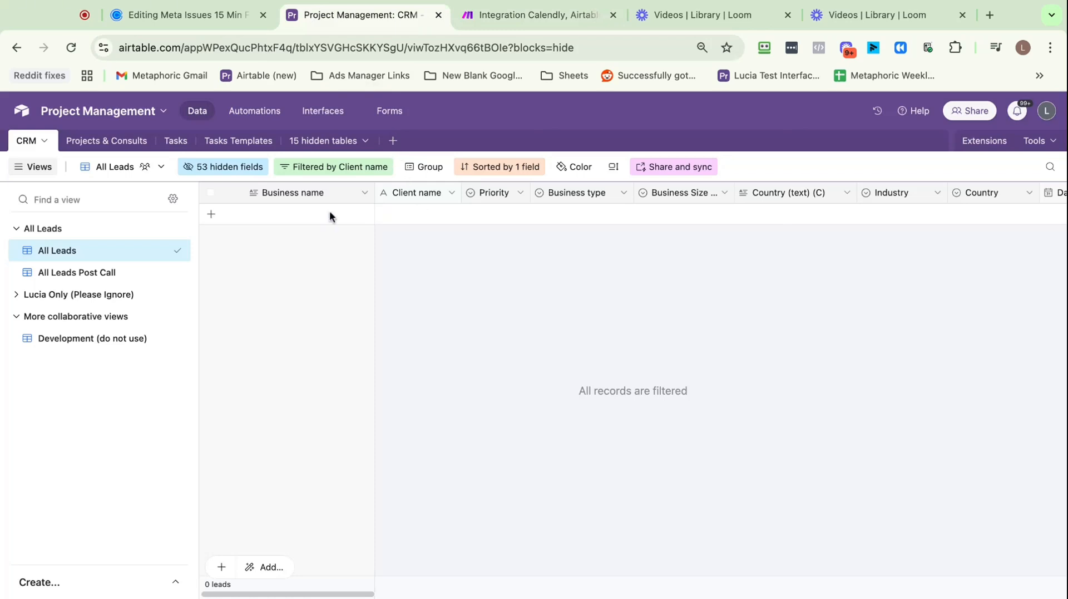
# Confirm Airtable's Business name is a Long text field, then return to Make
pyautogui.click(319, 213)
pyautogui.rightClick(303, 194)
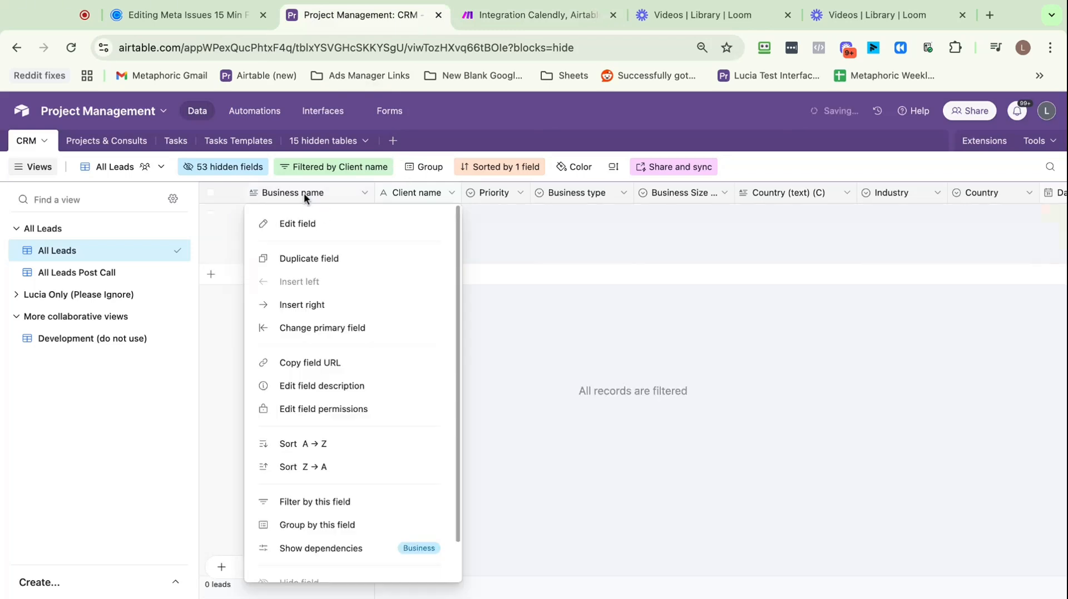
pyautogui.click(325, 225)
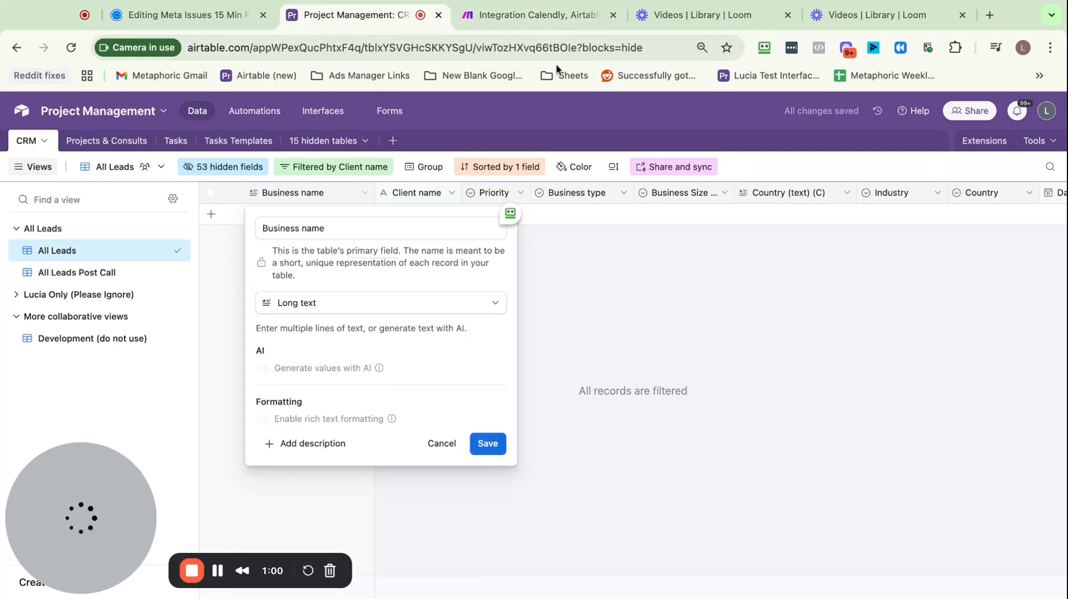
pyautogui.click(535, 16)
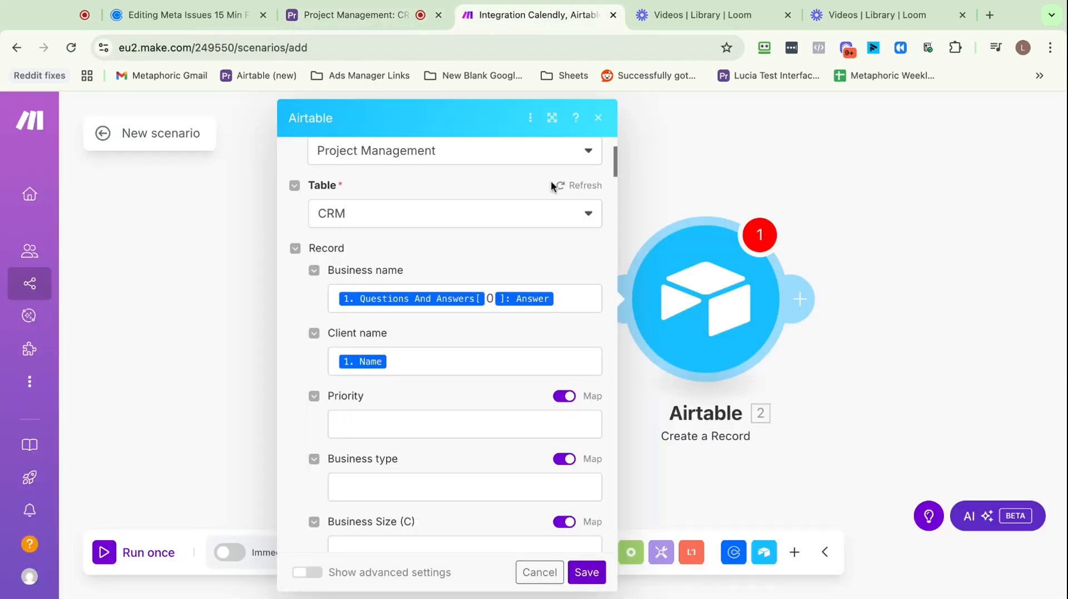
# Map Calendly's Questions And Answers[]: Answer item into Business Size (C)
pyautogui.scroll(-1, 505, 356)
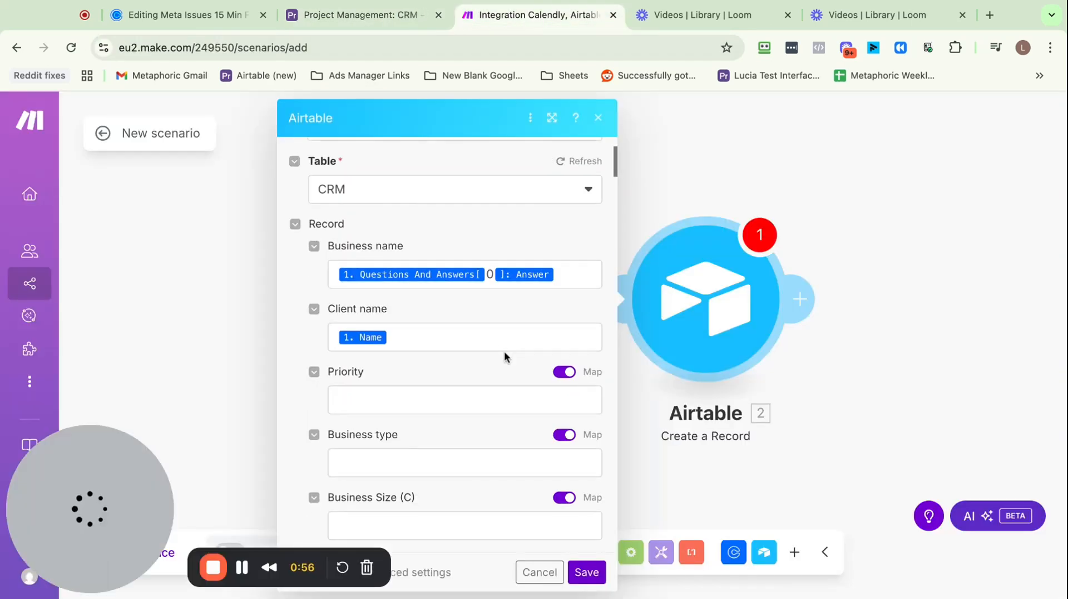
pyautogui.scroll(-3, 501, 401)
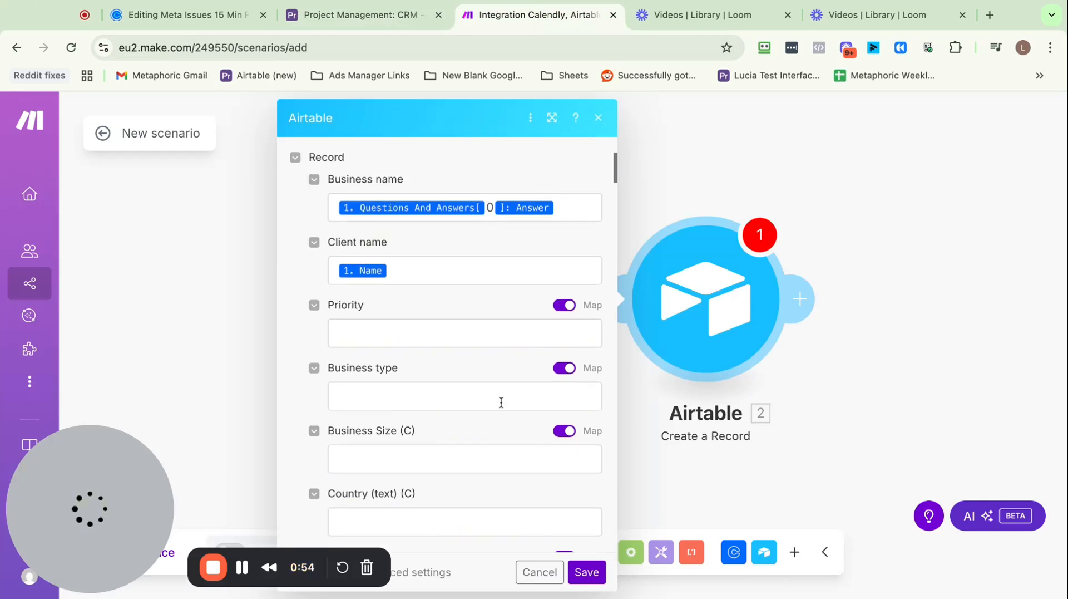
pyautogui.scroll(-1, 502, 445)
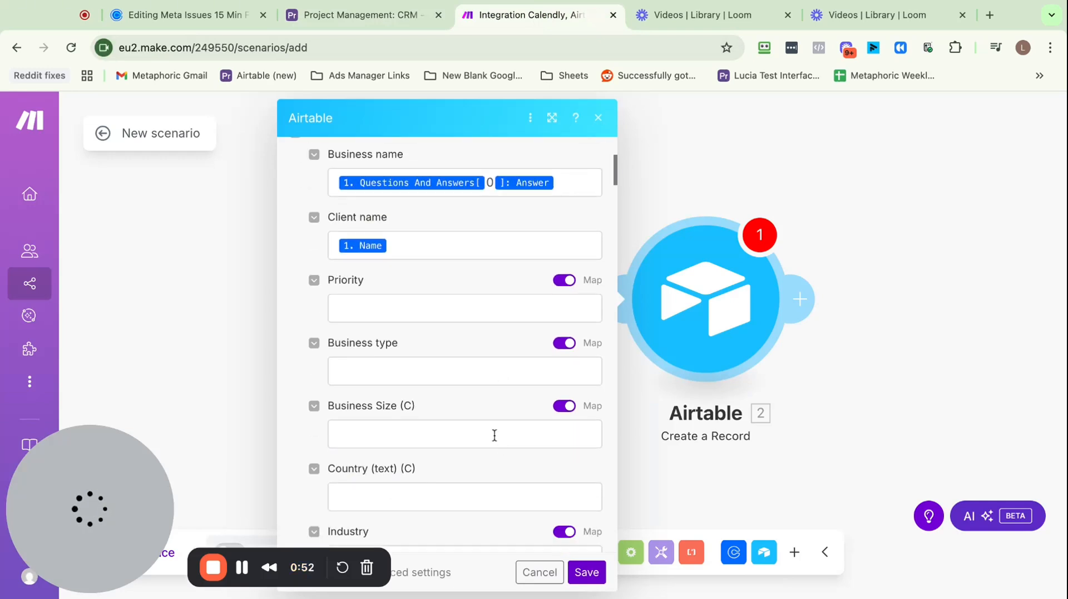
pyautogui.click(494, 435)
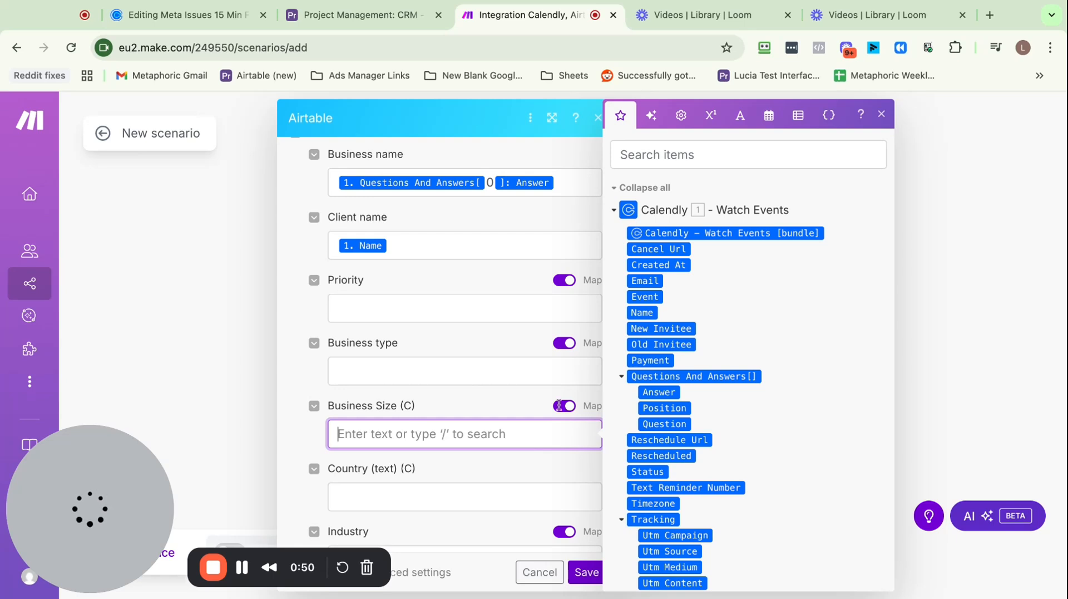
pyautogui.click(665, 393)
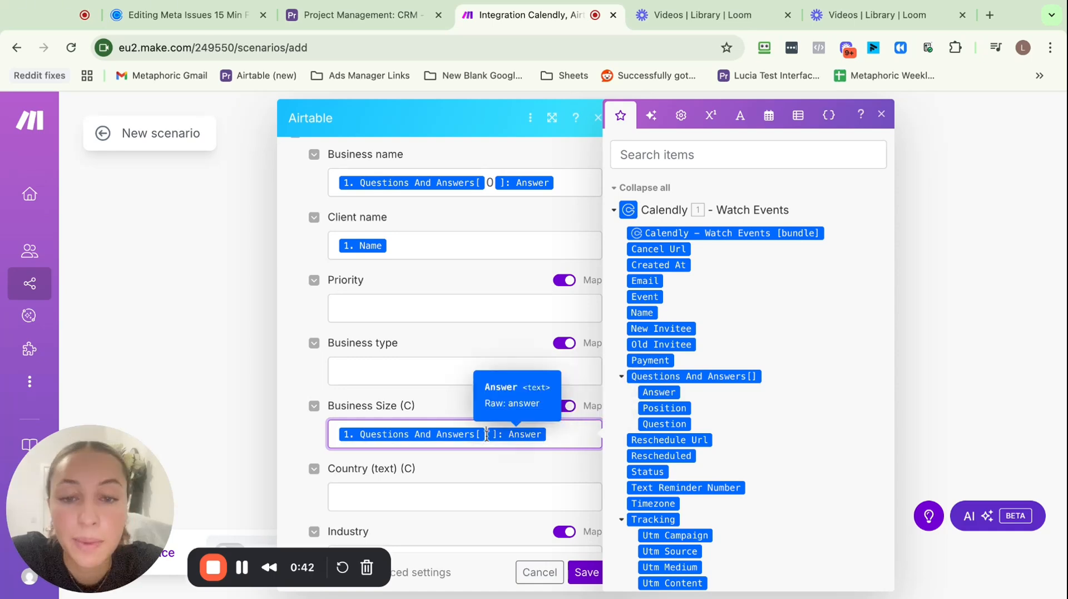
pyautogui.click(487, 435)
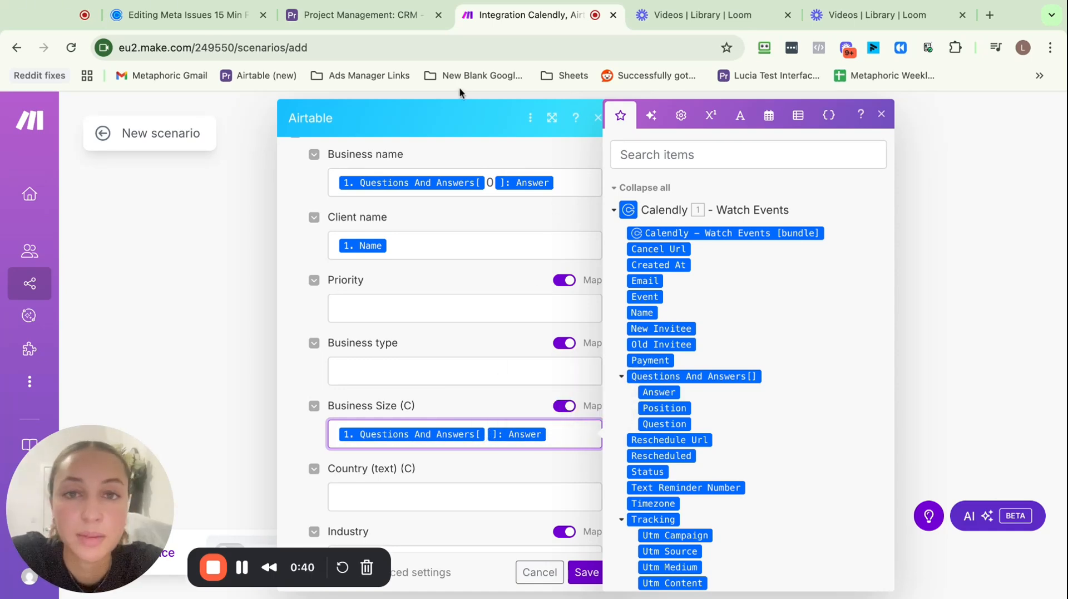
# Check Calendly Question 3's company-size dropdown options, then return to Make
pyautogui.click(215, 18)
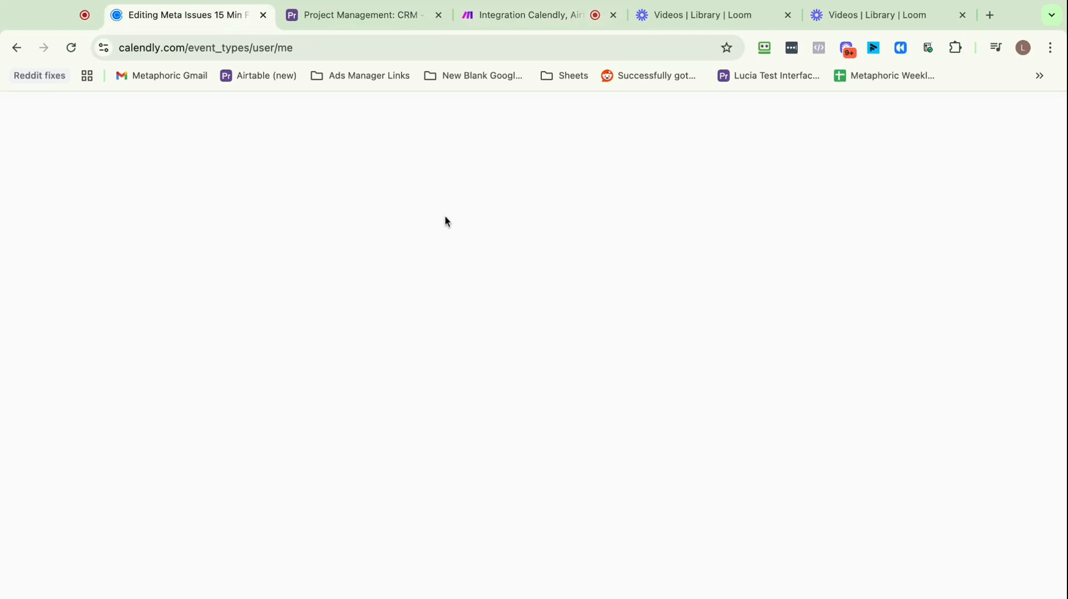
pyautogui.scroll(-4, 854, 337)
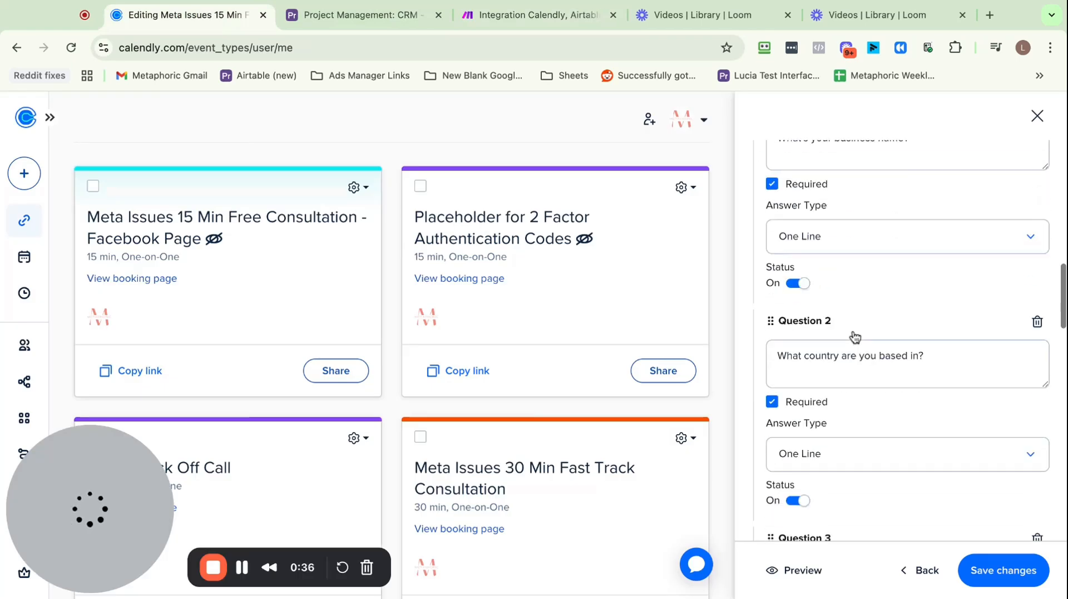
pyautogui.scroll(-1, 854, 337)
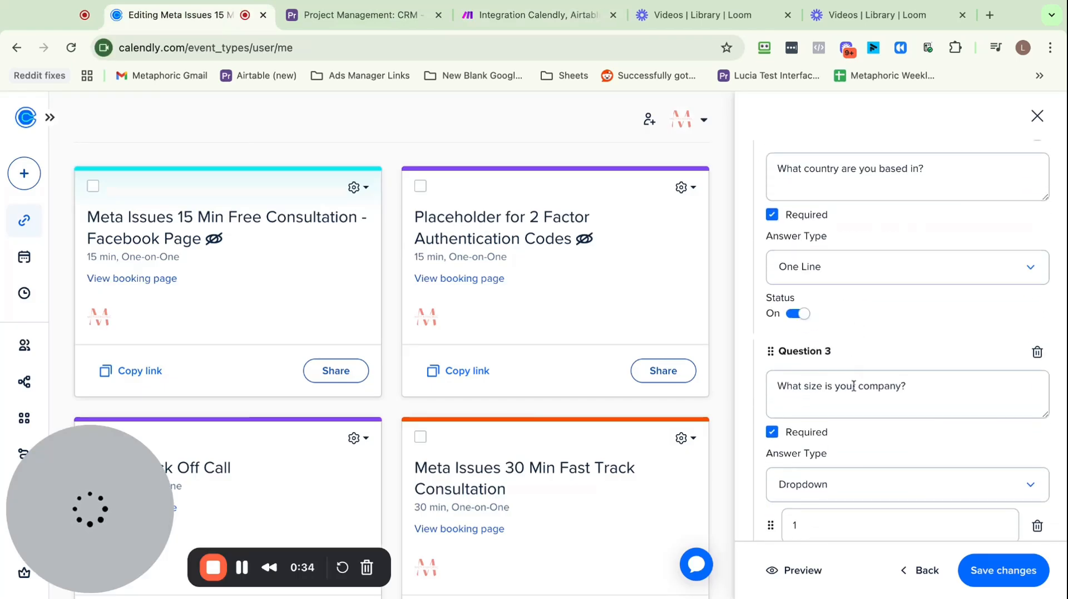
pyautogui.scroll(-1, 846, 396)
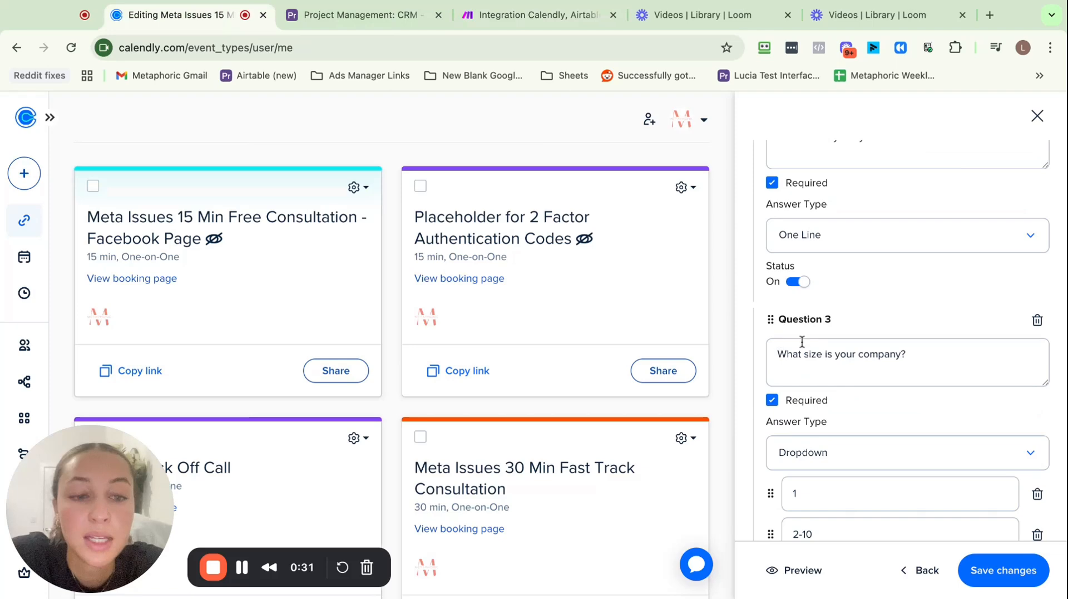
pyautogui.click(496, 17)
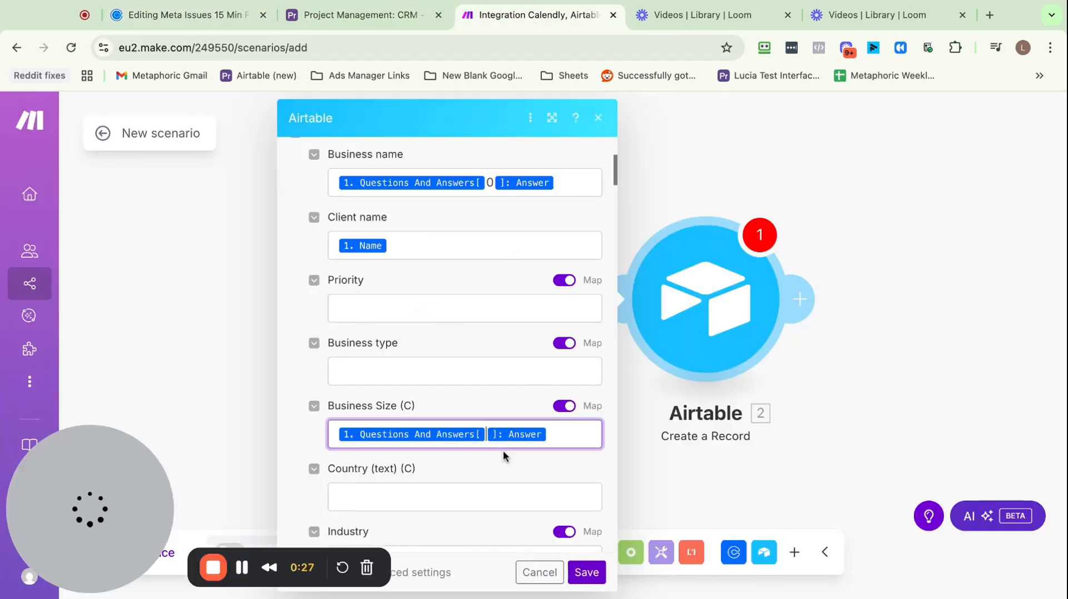
# Map Business Size to Questions And Answers[3]: Answer and close the Airtable module settings
pyautogui.write('3')
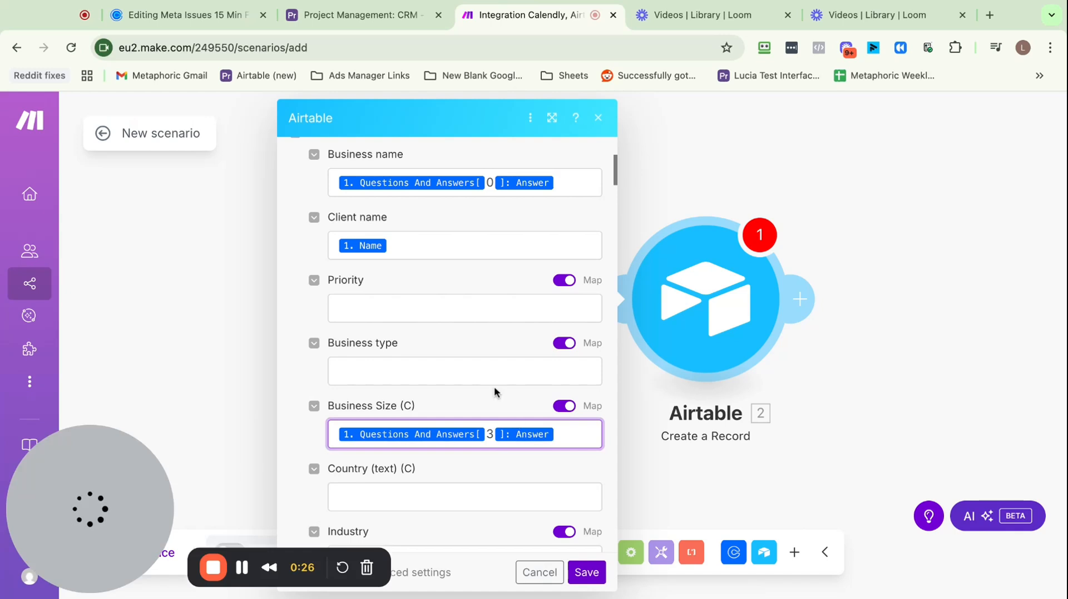
pyautogui.click(889, 312)
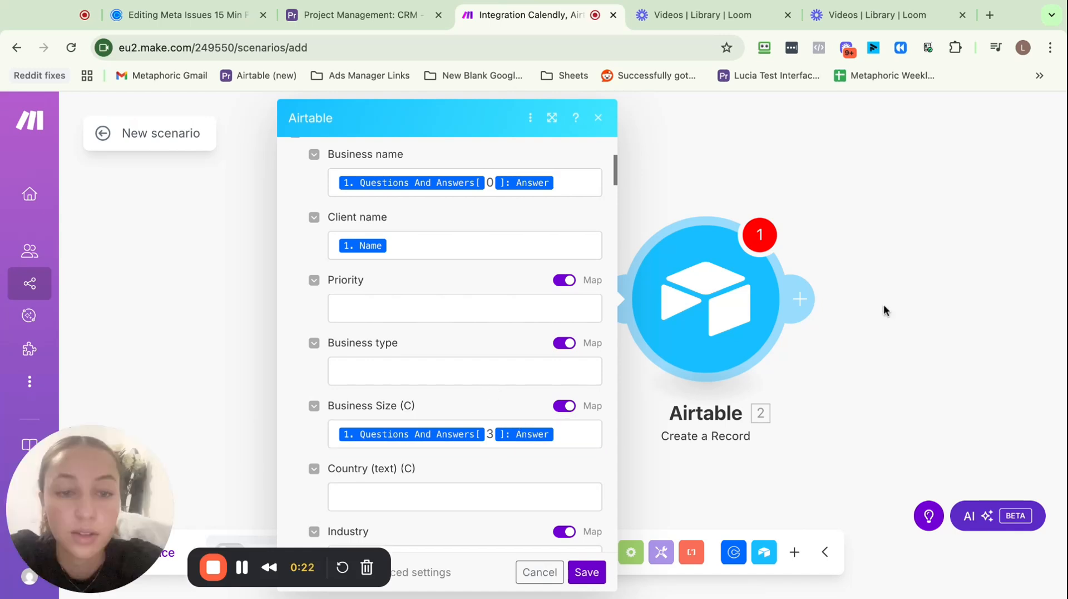
pyautogui.click(884, 310)
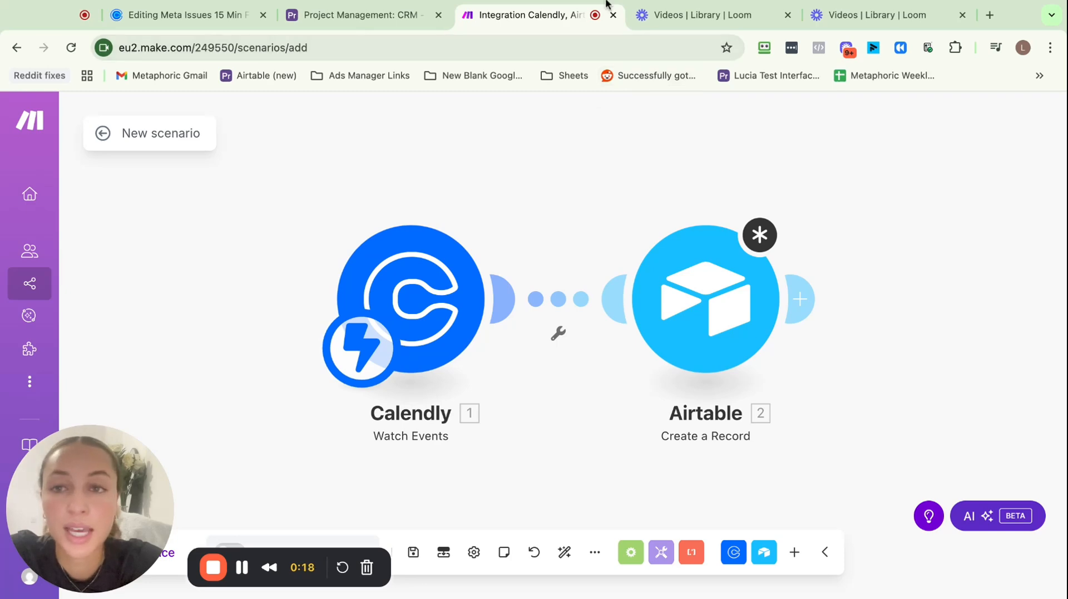
# Copy the Facebook consultation booking link, open it in a new tab and pick a time slot
pyautogui.click(201, 17)
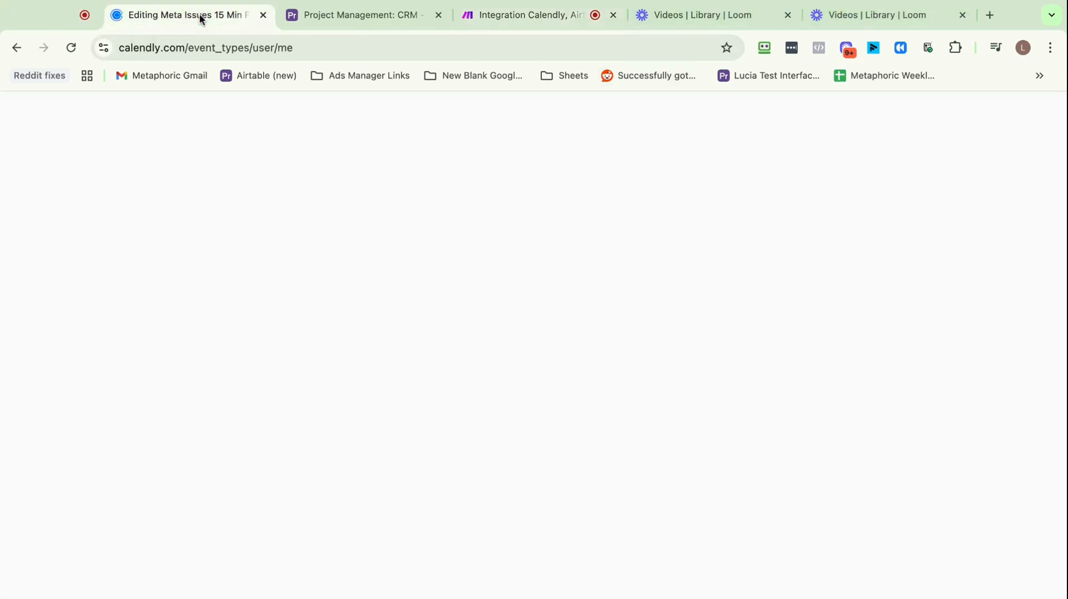
pyautogui.click(136, 370)
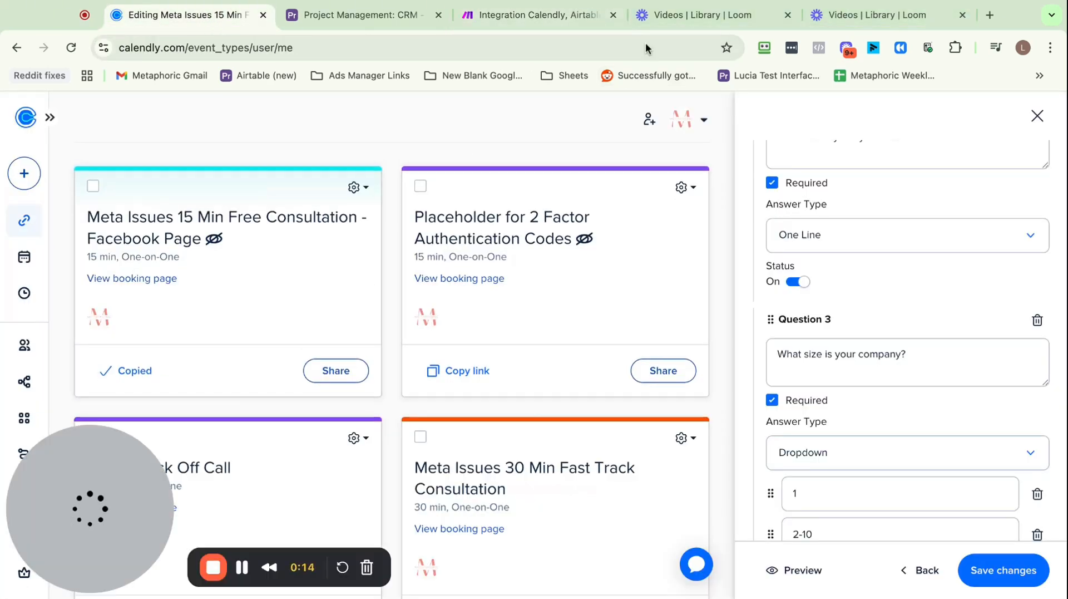
pyautogui.click(989, 17)
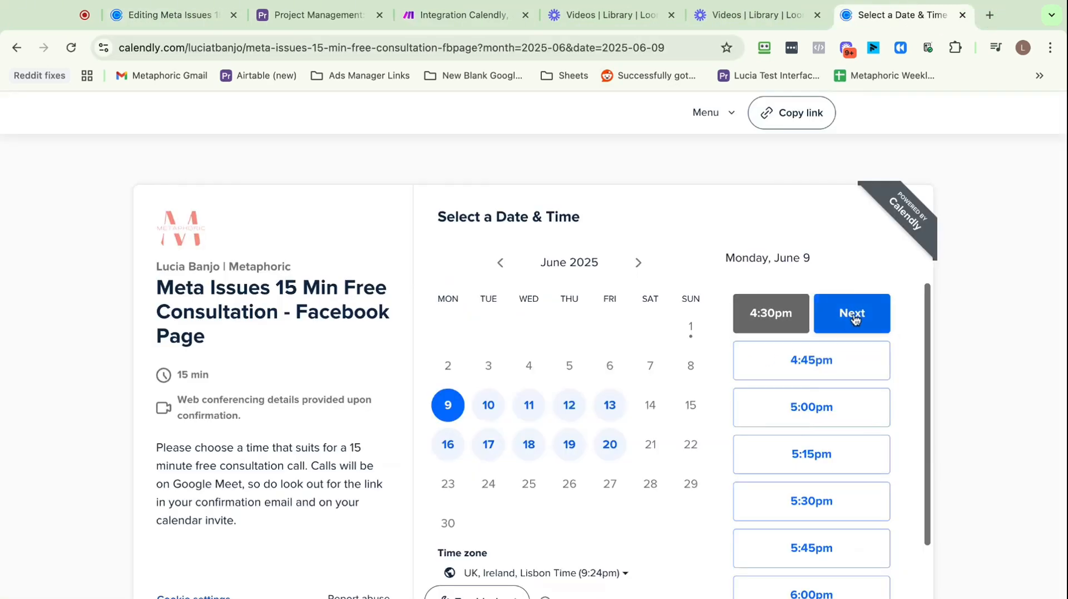
pyautogui.click(785, 309)
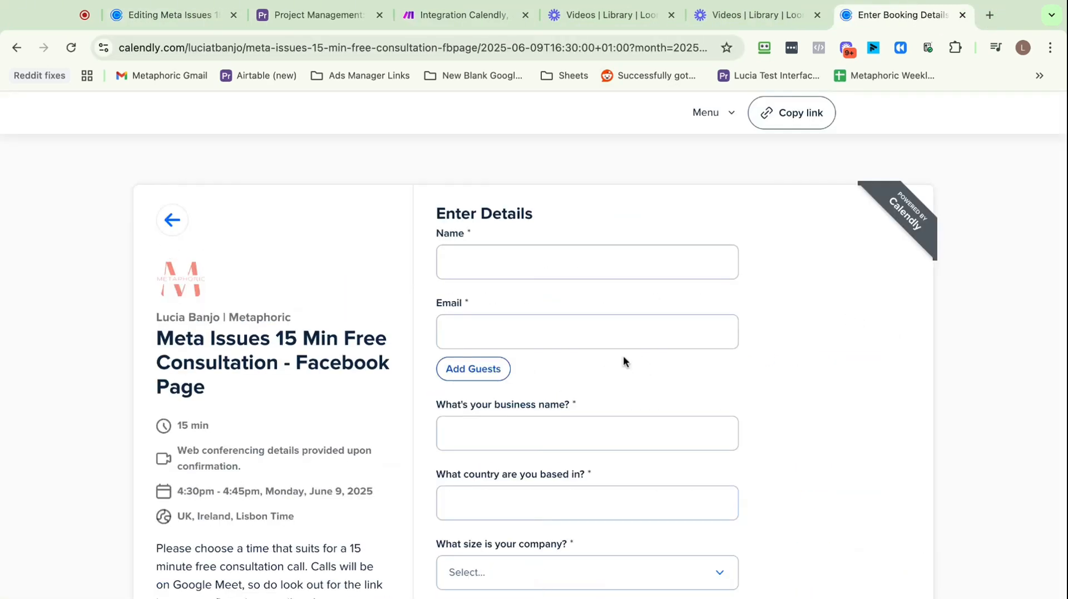
# Enter the invitee's name and e-mail, and business name TEST VIDEO on the booking form
pyautogui.click(576, 261)
pyautogui.write('lucia')
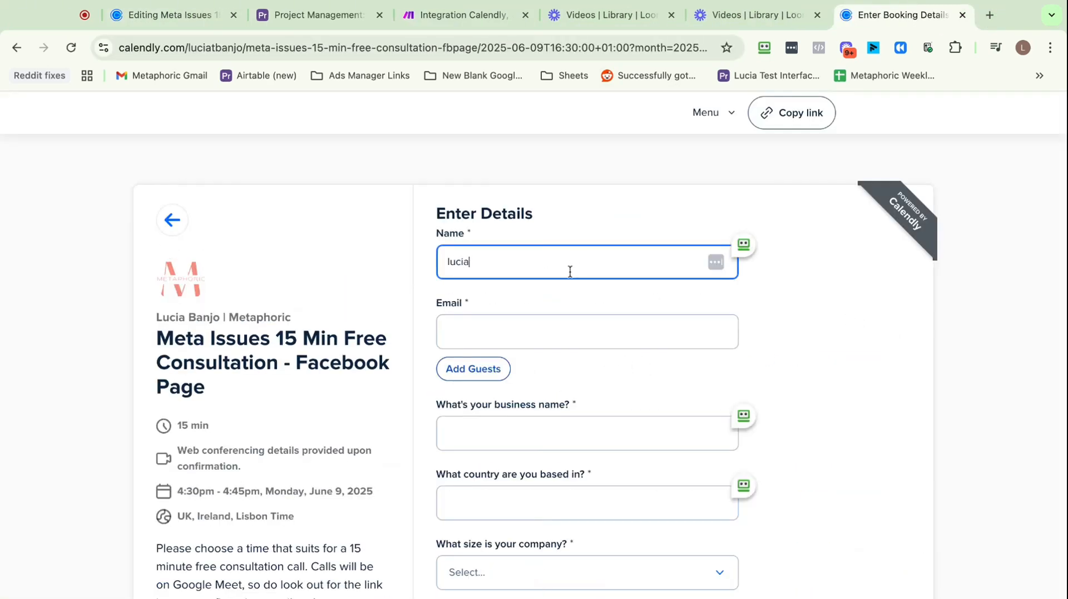
pyautogui.click(565, 334)
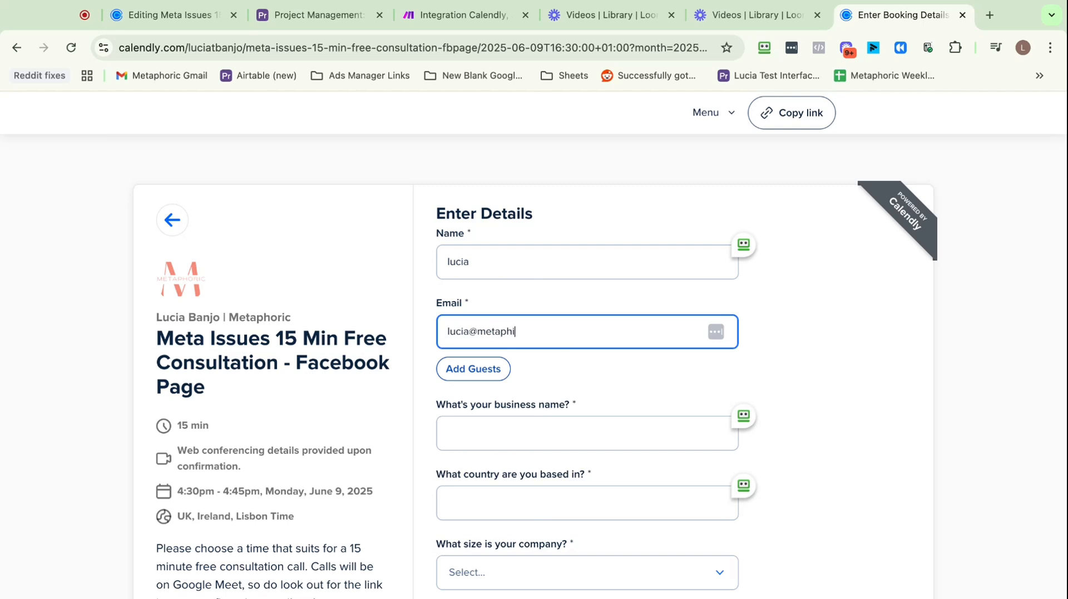
pyautogui.scroll(-1, 534, 431)
pyautogui.click(534, 432)
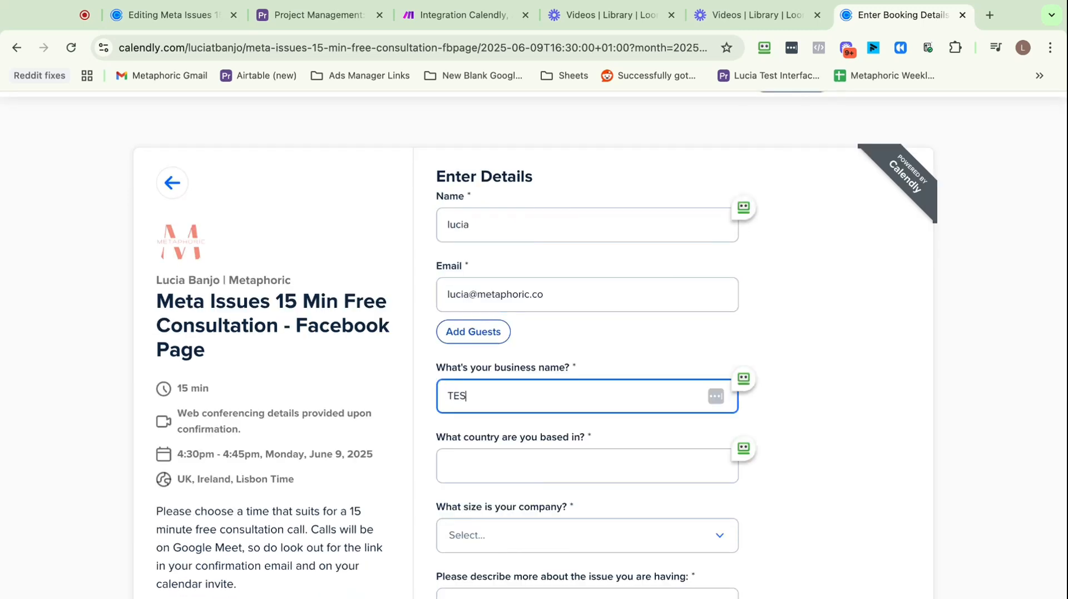
pyautogui.write('TEST VIDEO')
# Answer the country question, choose company size 11-50 and type a test issue description
pyautogui.scroll(-1, 544, 435)
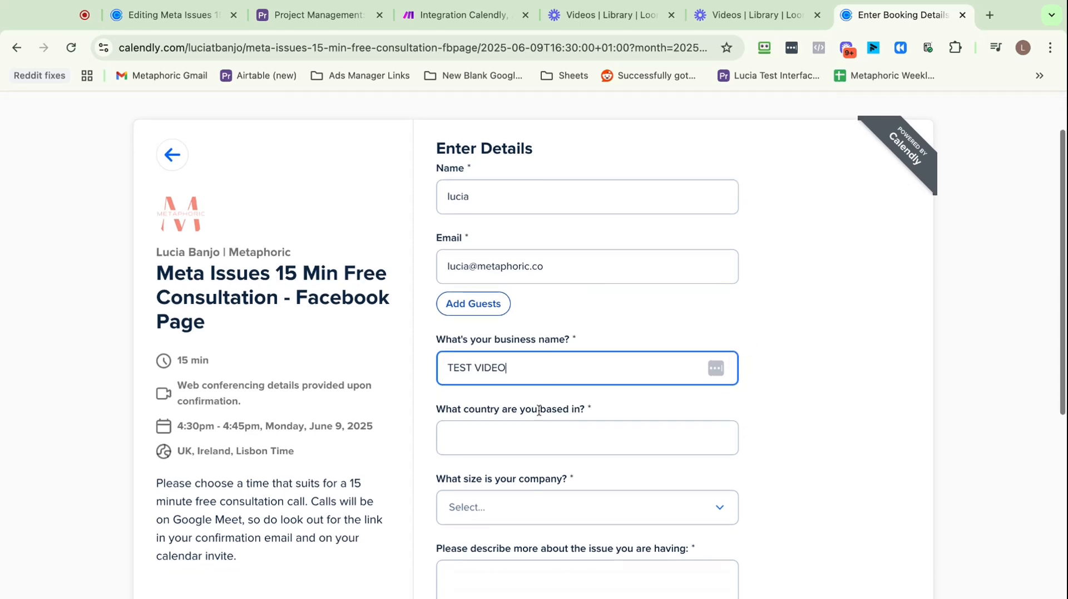
pyautogui.click(544, 435)
pyautogui.write('uk')
pyautogui.scroll(-3, 545, 434)
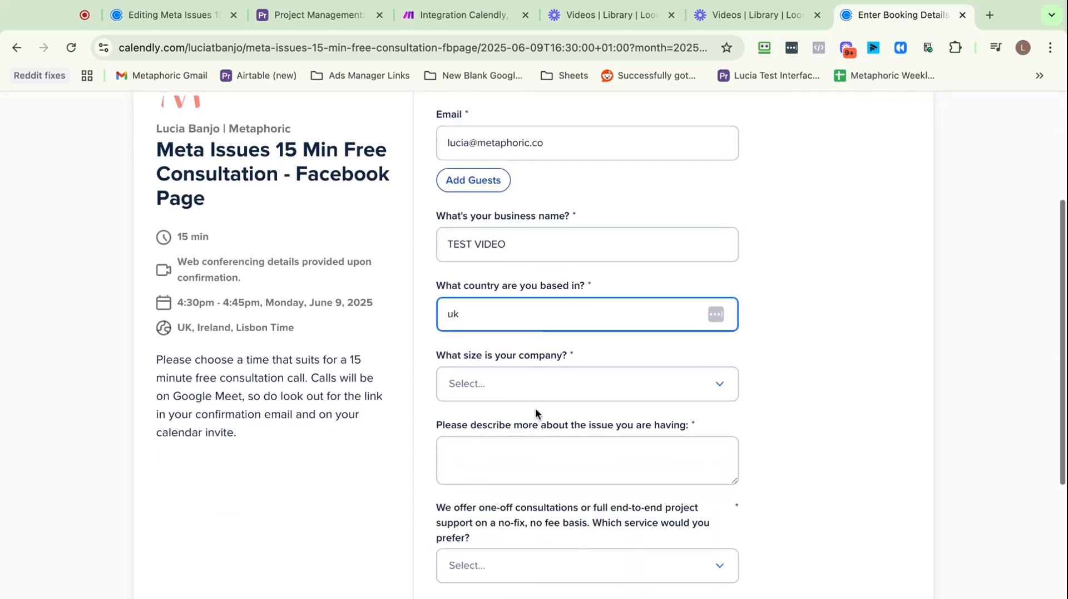
pyautogui.click(537, 392)
pyautogui.click(534, 482)
pyautogui.scroll(-2, 536, 384)
pyautogui.click(534, 359)
pyautogui.write('ekjgheghew')
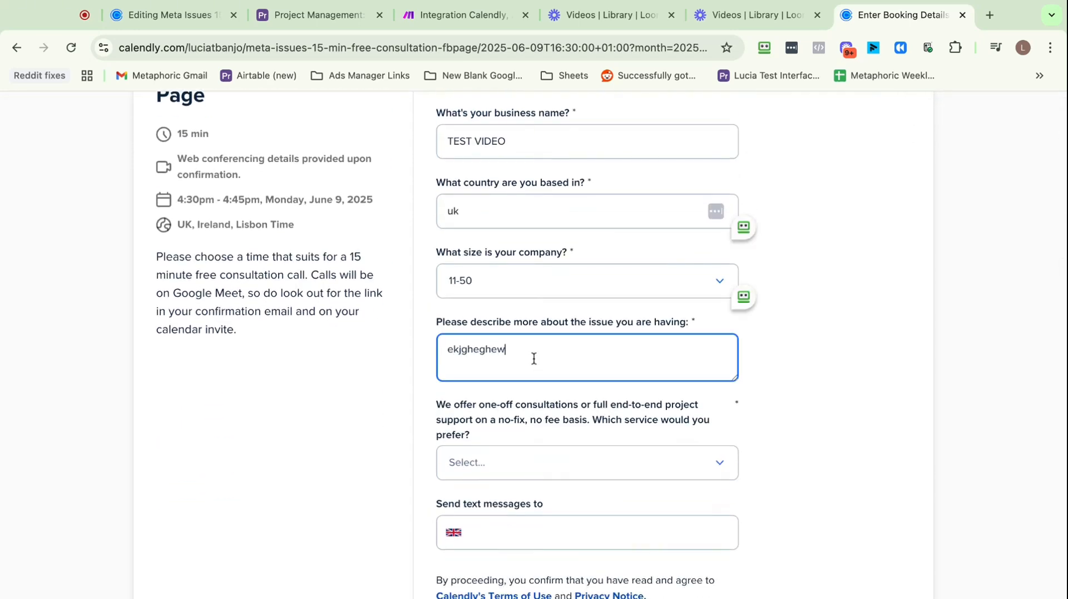
# Choose full end-to-end project support, schedule the test booking and go back to Make
pyautogui.scroll(-3, 532, 365)
pyautogui.click(527, 362)
pyautogui.click(495, 434)
pyautogui.click(486, 540)
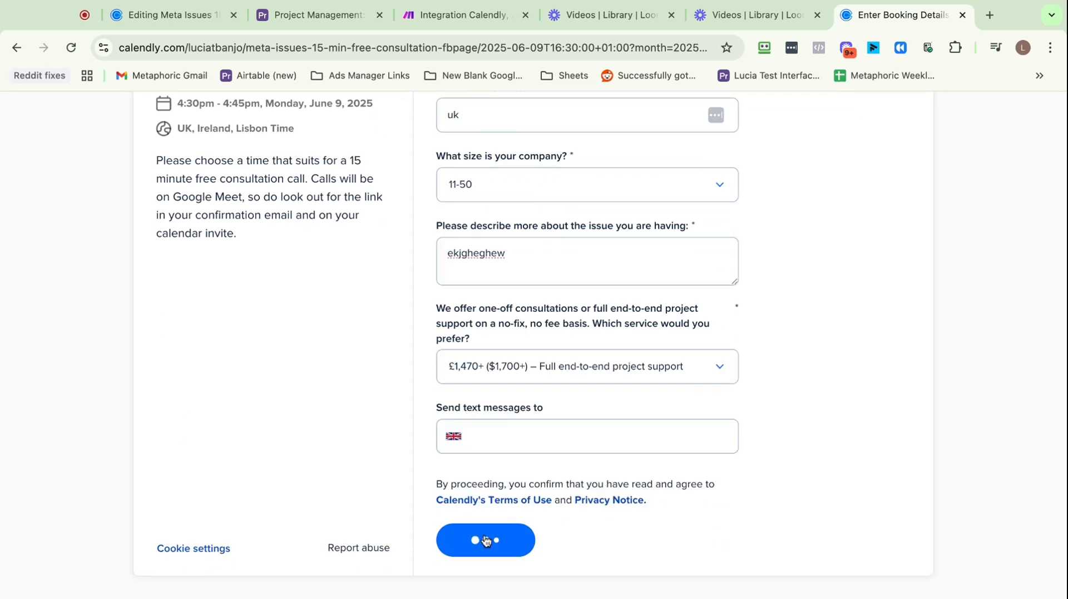
pyautogui.click(426, 16)
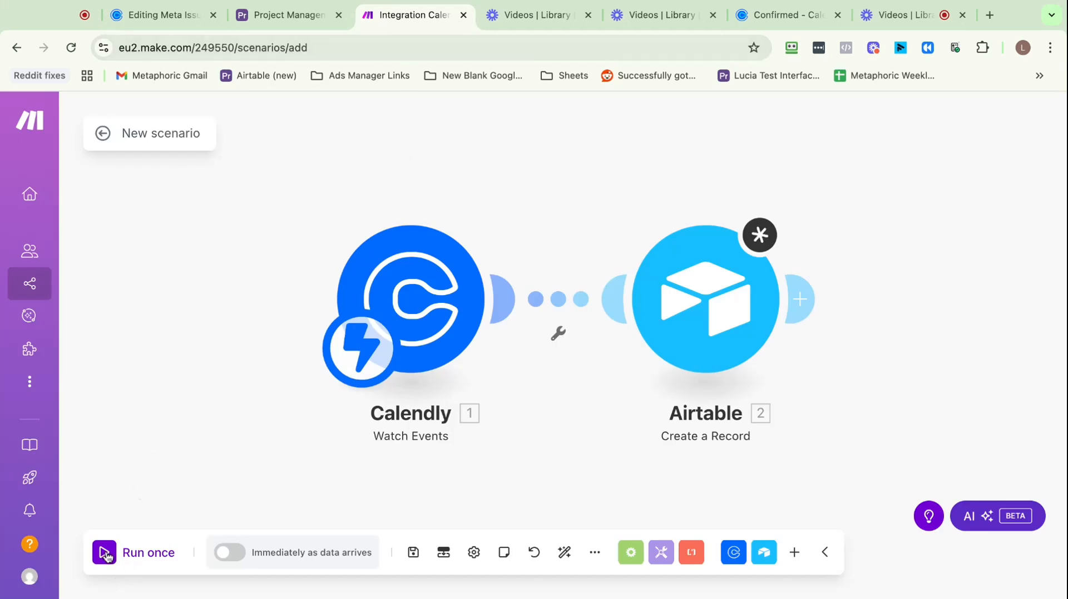
# Dismiss the run-once module warnings, then reopen and save the Airtable Create a Record mapping
pyautogui.click(104, 553)
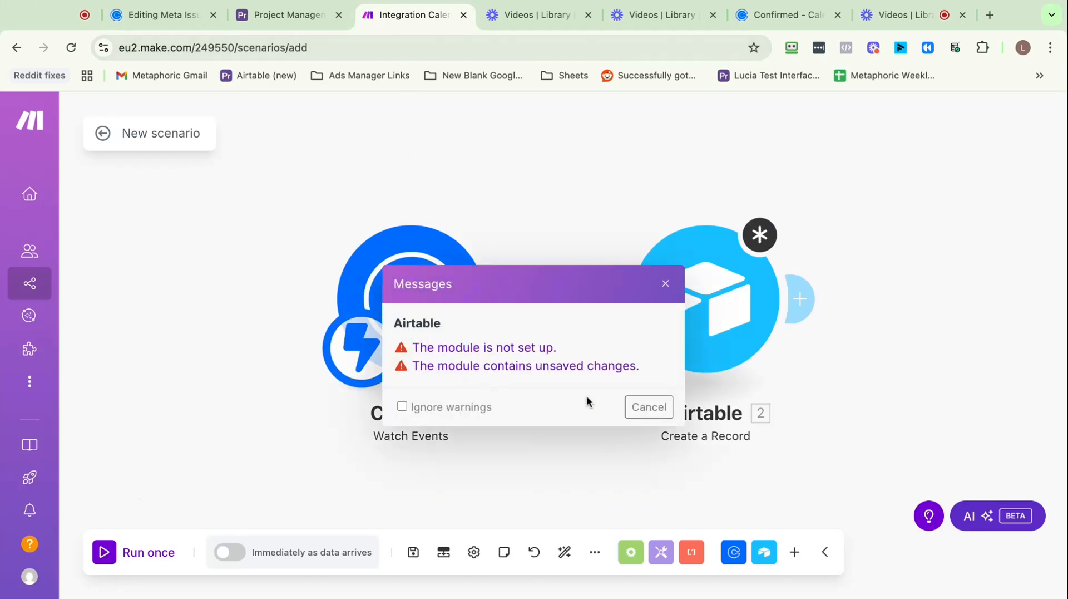
pyautogui.click(666, 283)
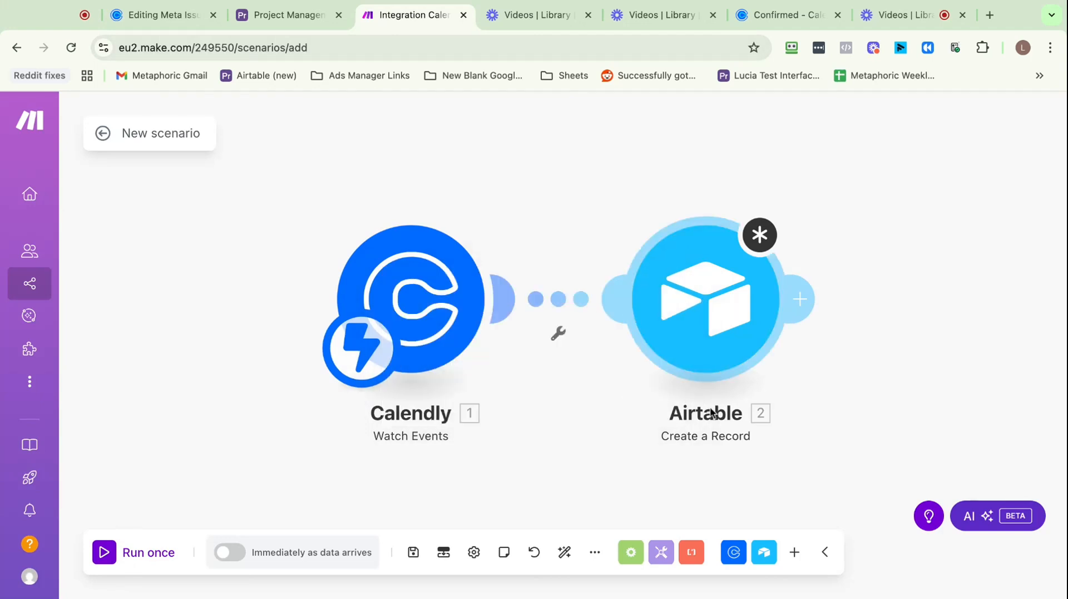
pyautogui.click(696, 334)
pyautogui.scroll(-10, 511, 407)
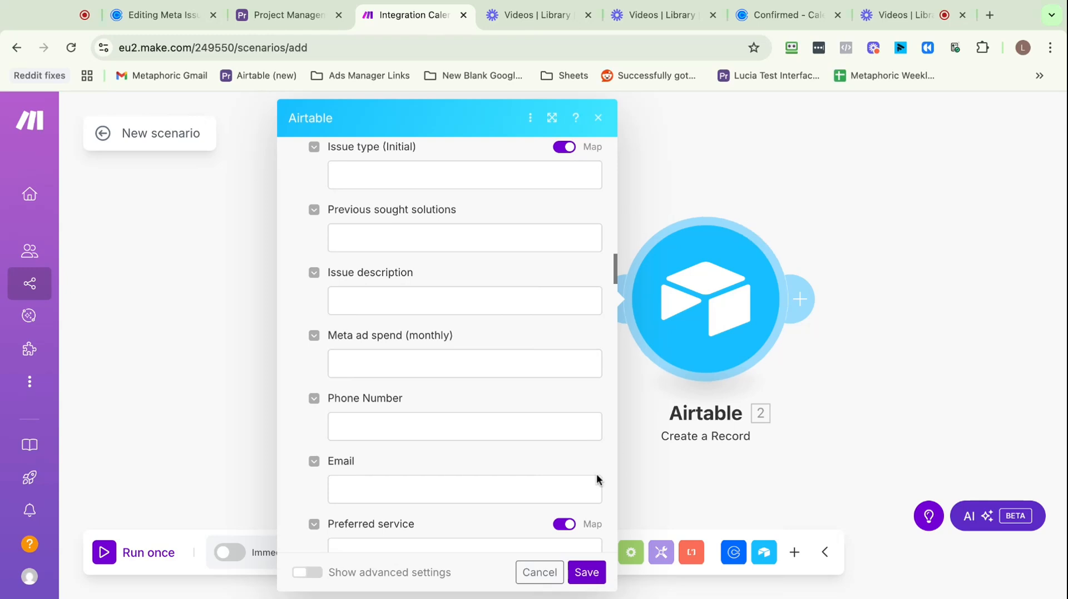
pyautogui.click(586, 572)
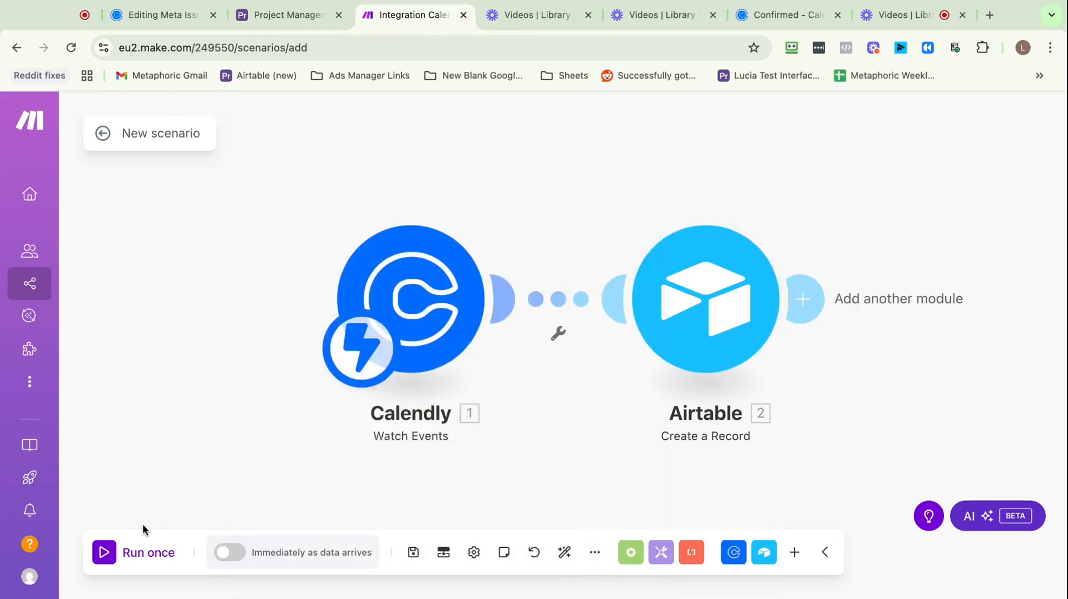
# Run the scenario once and inspect the Airtable output showing the new record with Business Size 11-50
pyautogui.click(111, 553)
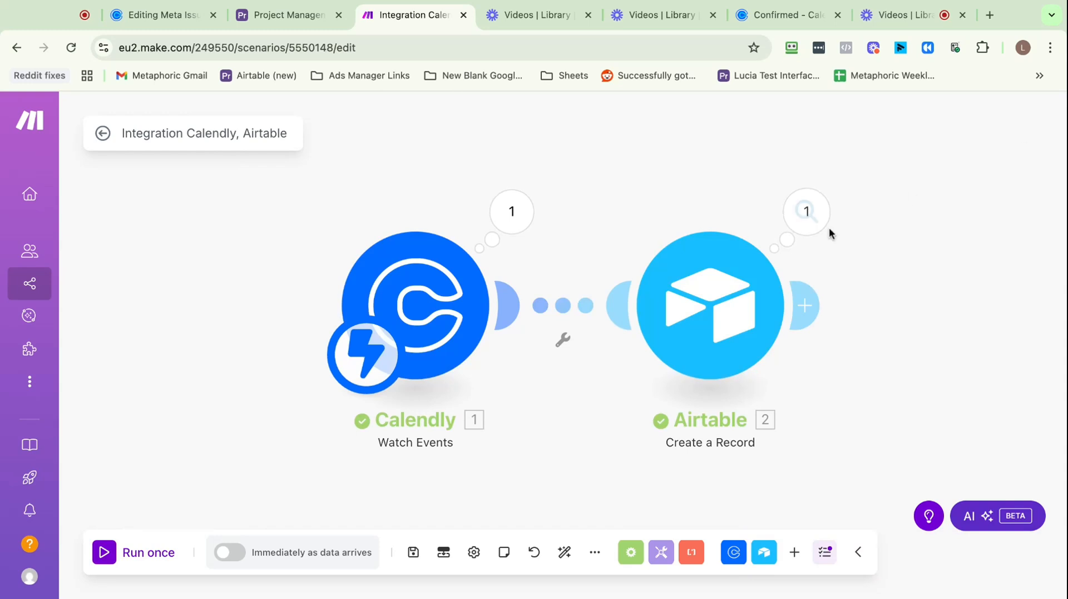
pyautogui.click(820, 210)
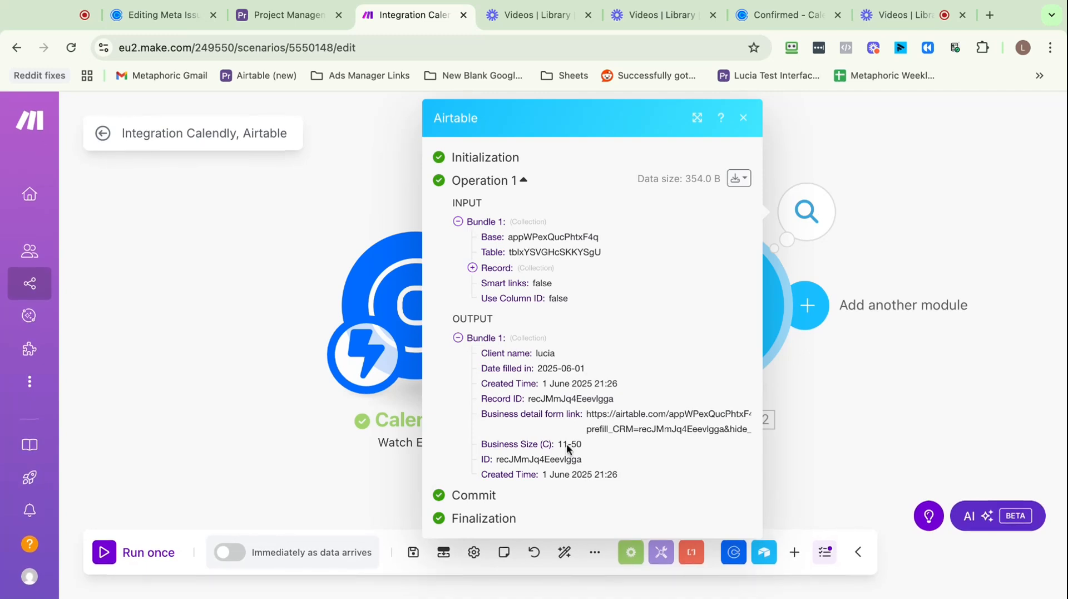
# Show the CRM All Leads view in Airtable with the new TEST VIDEO lead, Business Size 11-50
pyautogui.click(290, 16)
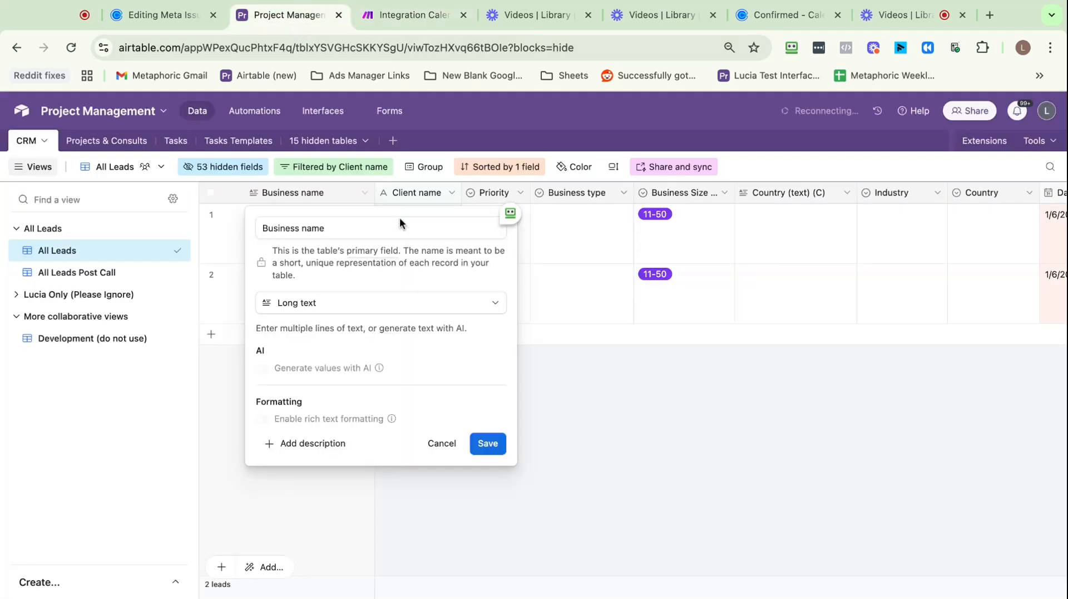
pyautogui.click(652, 478)
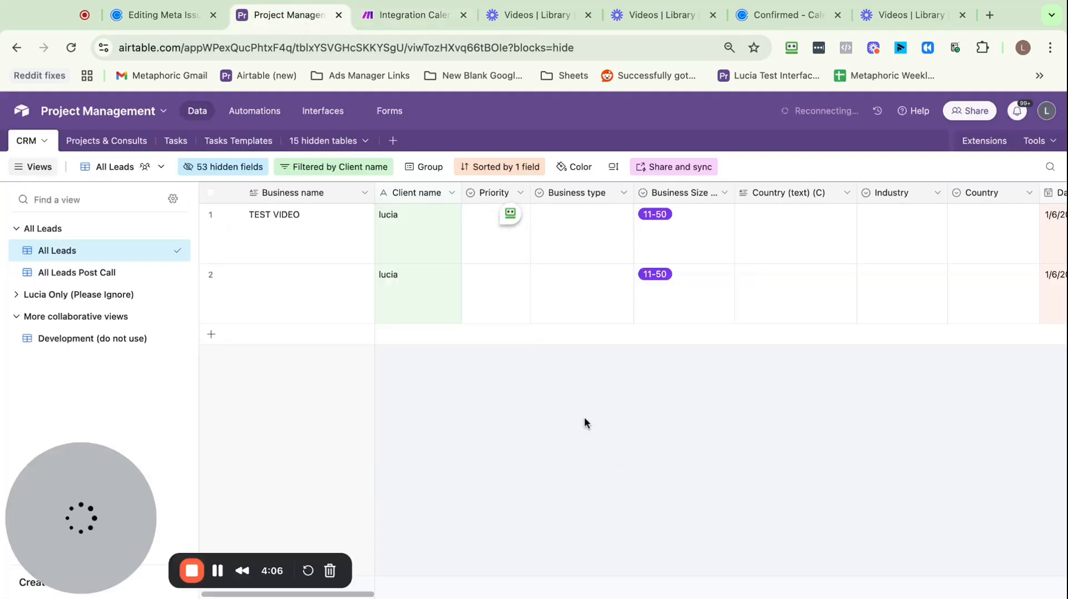